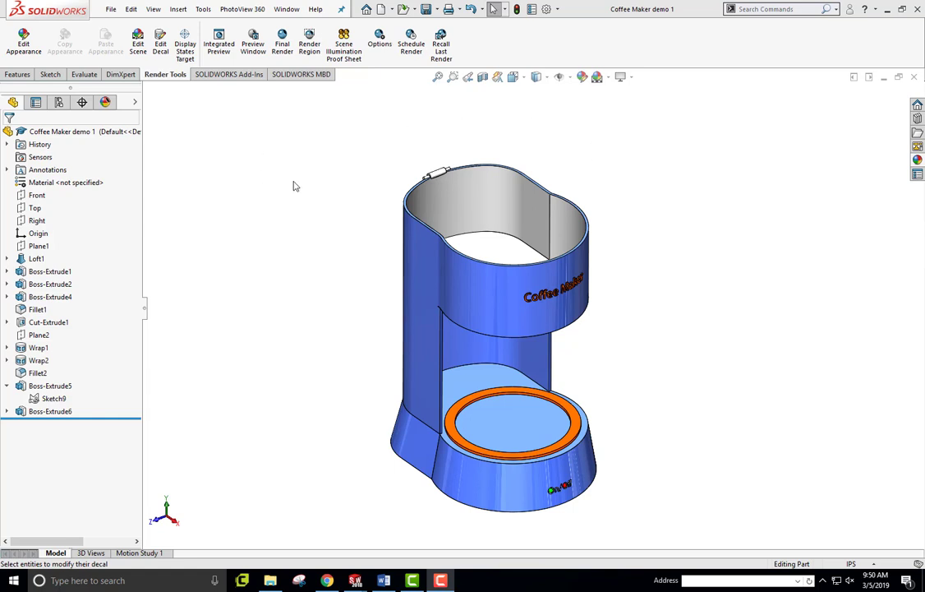
# Switch to the Coffee Maker Lid - phone part and show its feature tree with the screen side facing forward.
pyautogui.moveTo(355, 578)
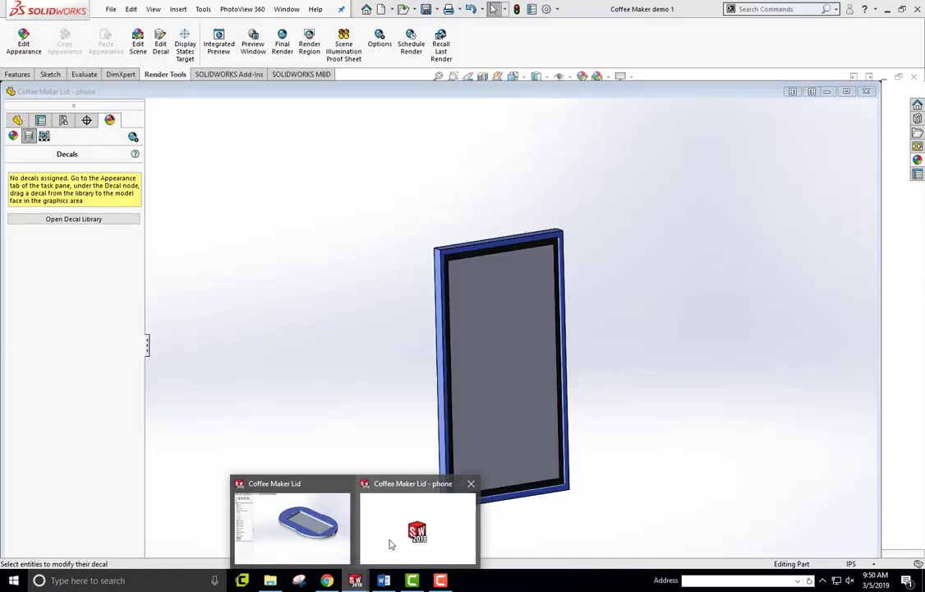
pyautogui.click(391, 544)
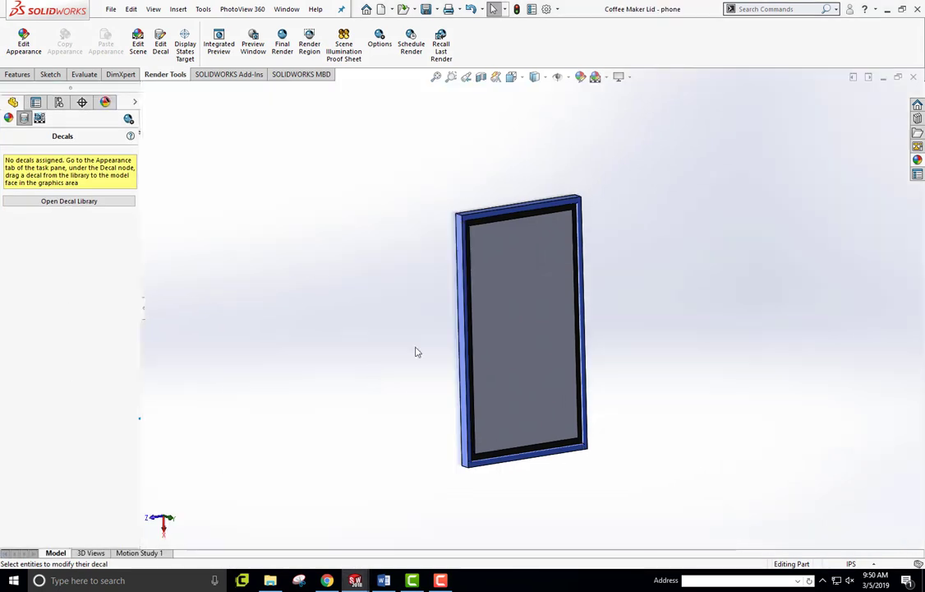
pyautogui.moveTo(415, 349); pyautogui.dragTo(370, 348, button='middle')
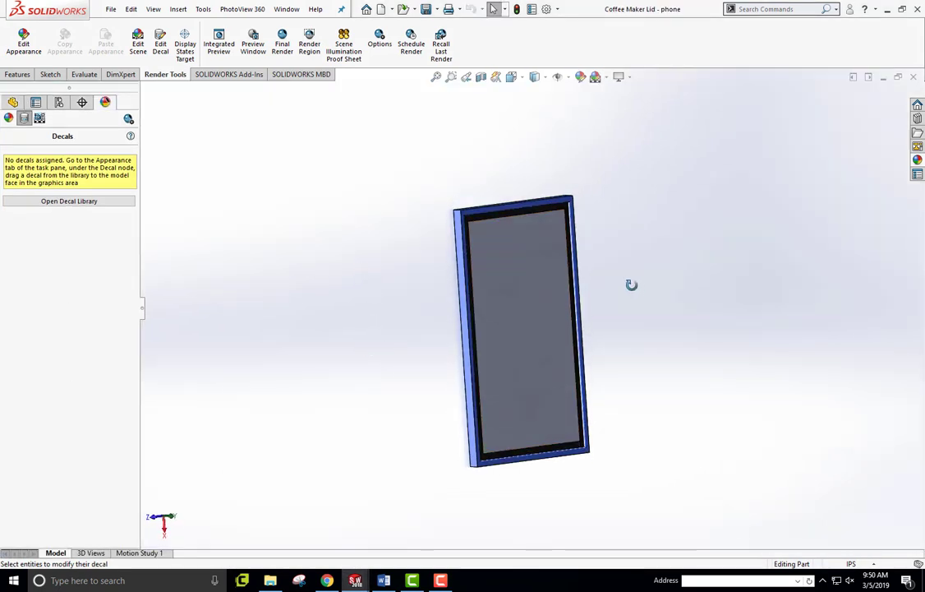
pyautogui.moveTo(630, 285); pyautogui.dragTo(592, 267, button='middle')
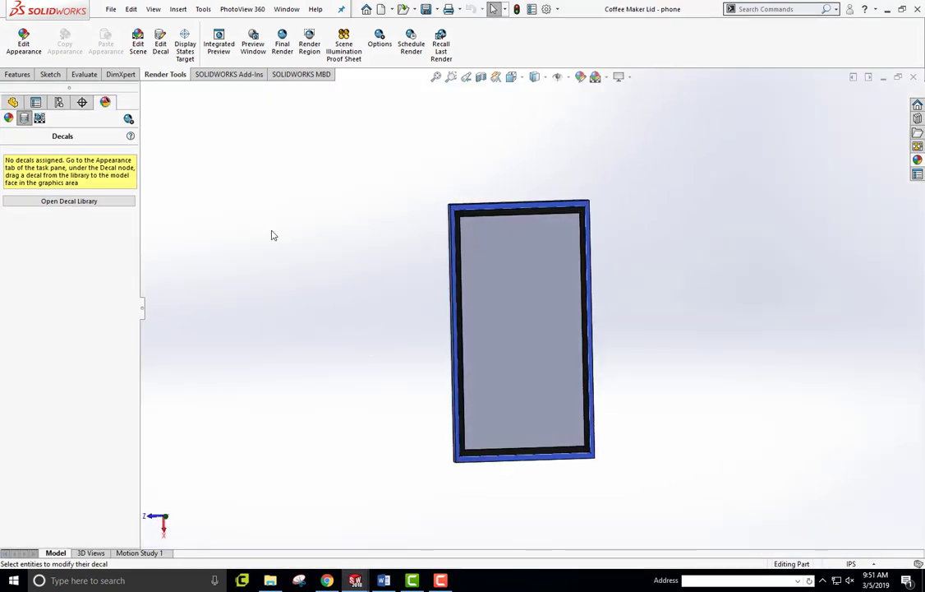
pyautogui.click(13, 102)
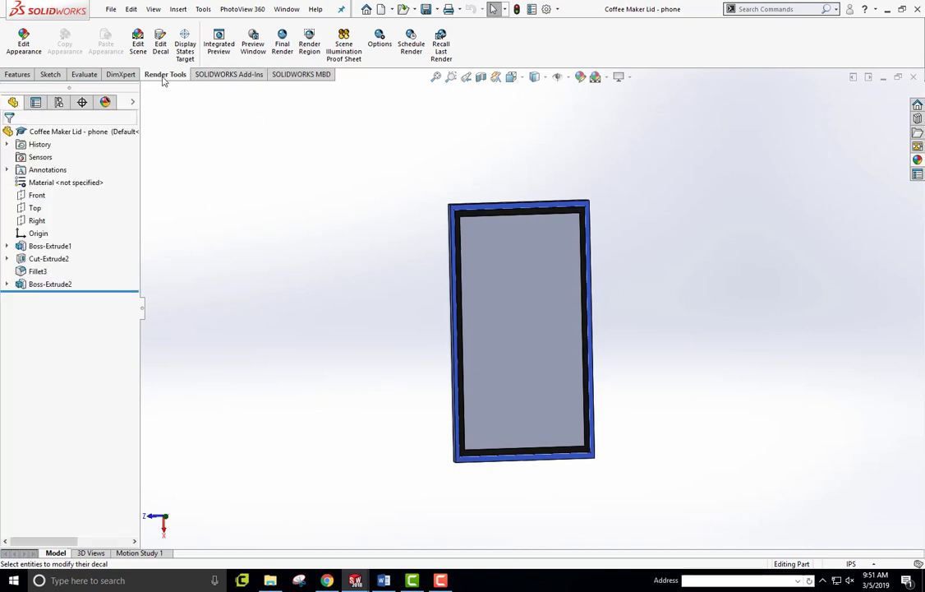
# Turn the PhotoView 360 add-in off and back on.
pyautogui.click(230, 75)
pyautogui.click(115, 42)
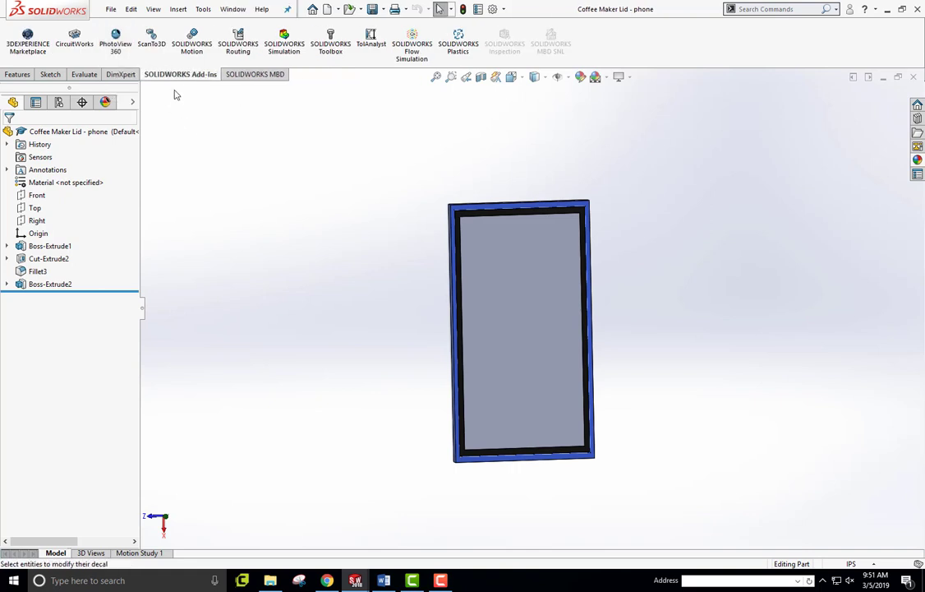
pyautogui.click(115, 42)
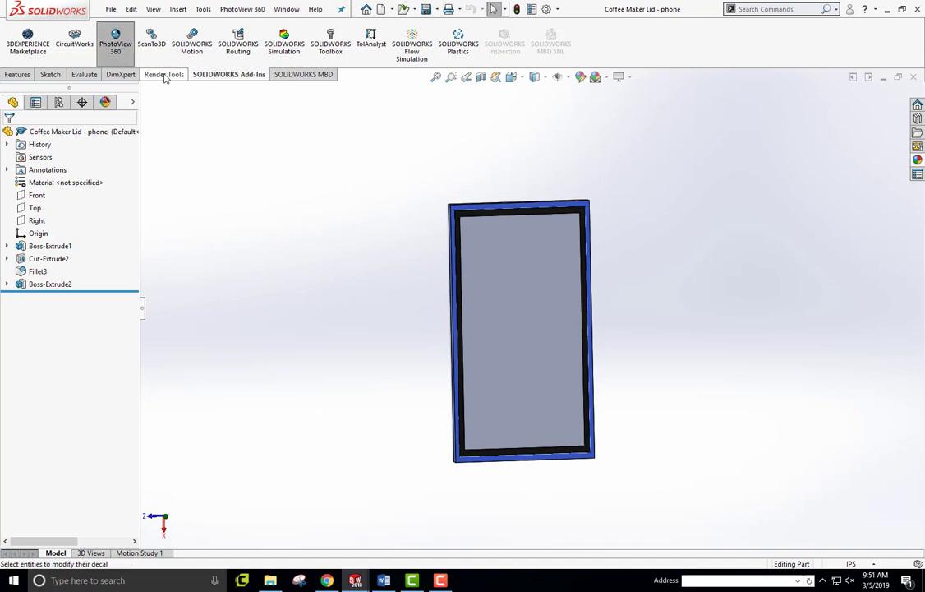
# Start a new decal using the "dog on facetime" image from the Kitchen Appliance 2019 folder.
pyautogui.click(165, 75)
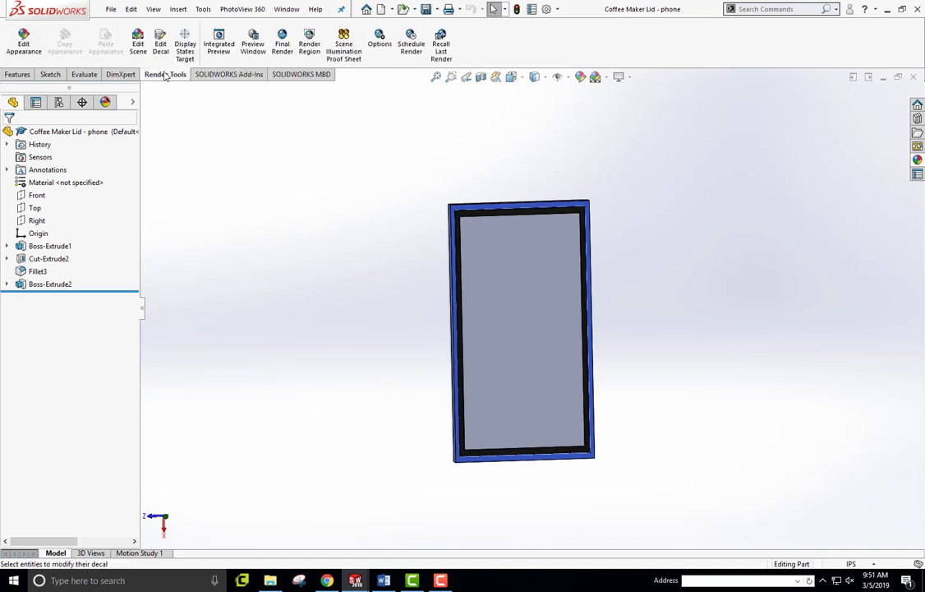
pyautogui.click(161, 40)
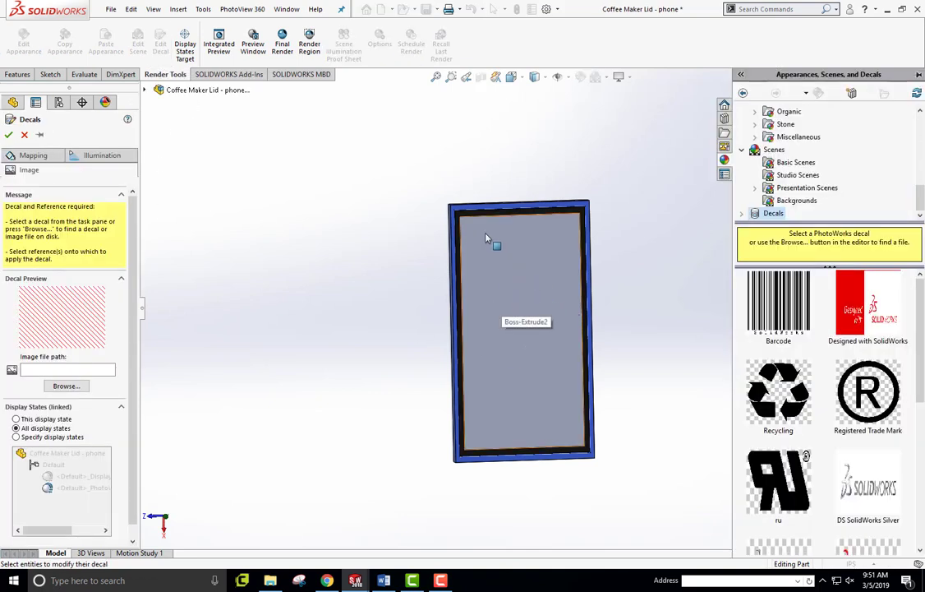
pyautogui.moveTo(514, 251); pyautogui.dragTo(527, 310, button='middle')
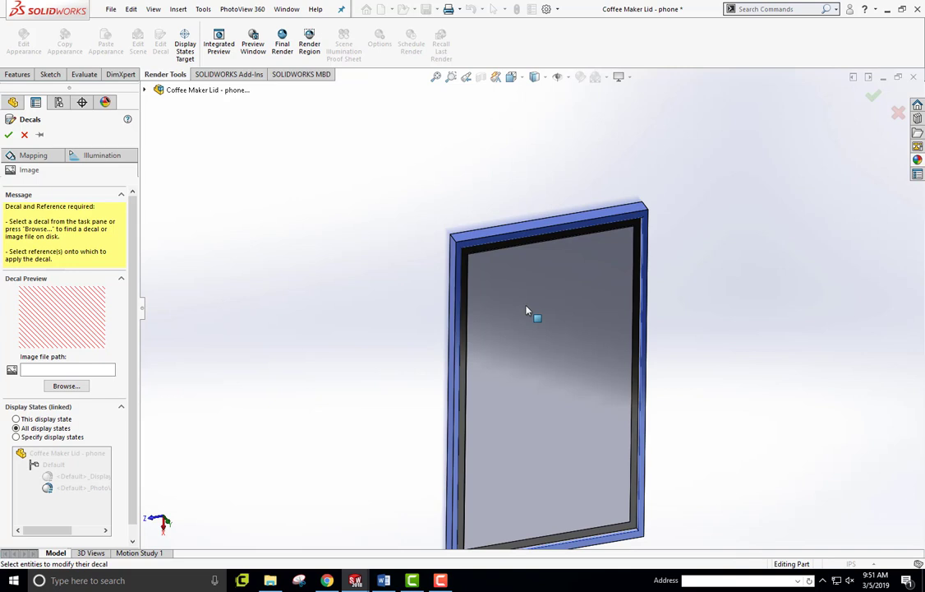
pyautogui.scroll(-6, 491, 262)
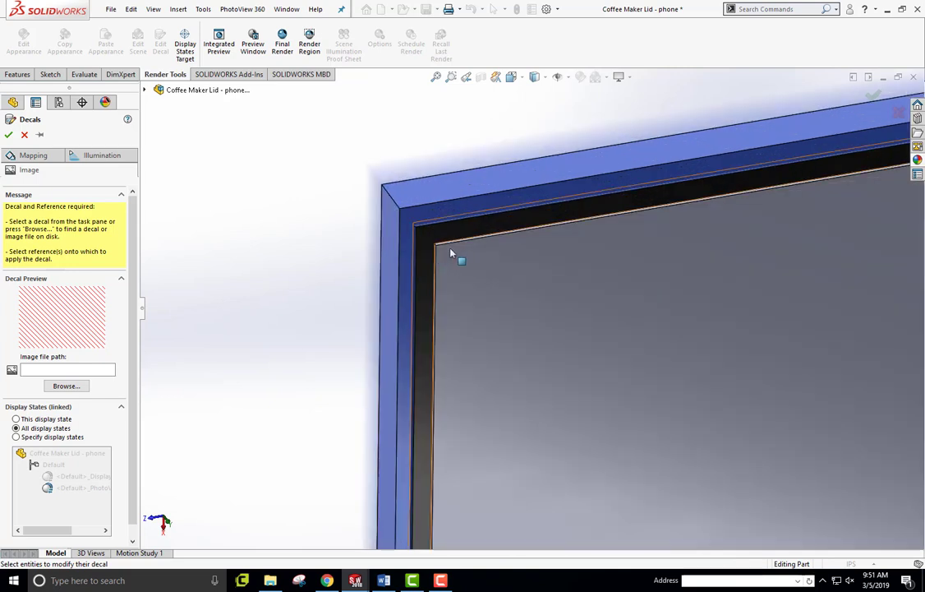
pyautogui.scroll(-3, 450, 254)
pyautogui.scroll(3, 552, 310)
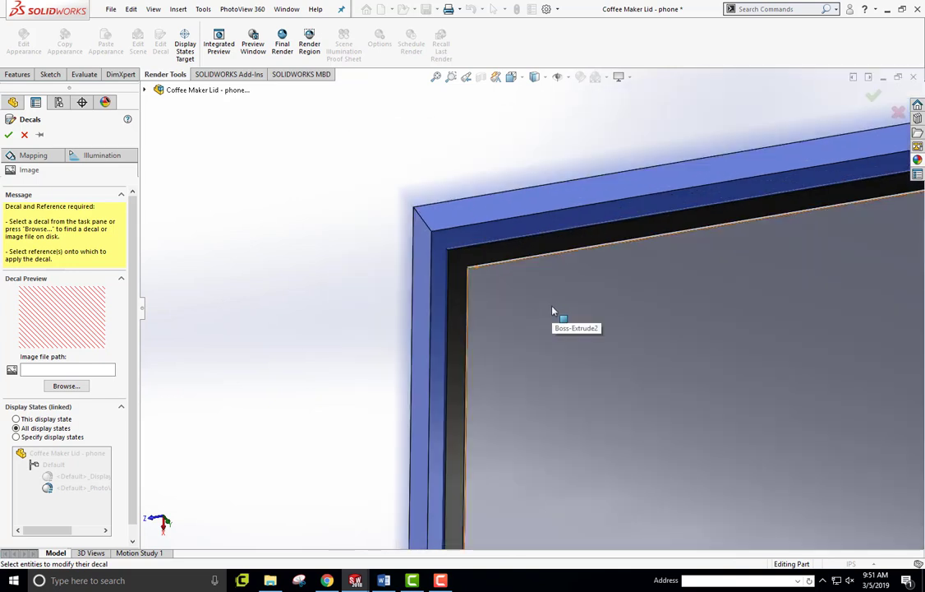
pyautogui.scroll(4, 580, 327)
pyautogui.moveTo(613, 362); pyautogui.dragTo(552, 303, button='middle')
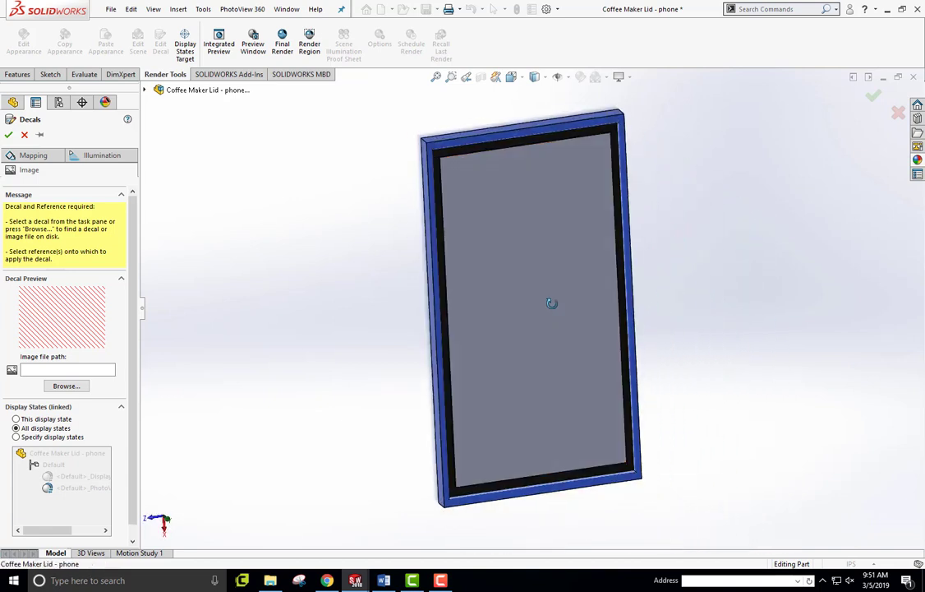
pyautogui.click(65, 386)
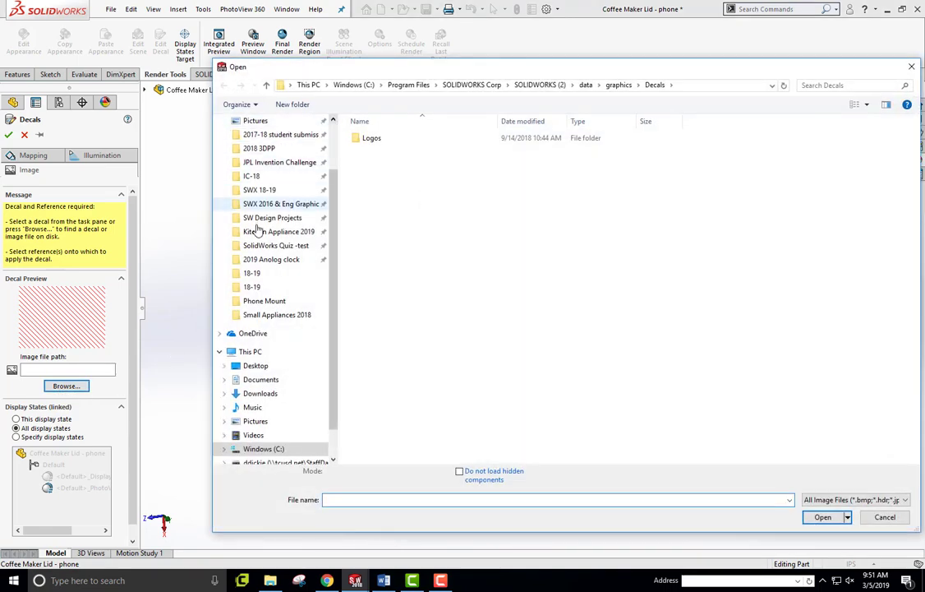
pyautogui.click(279, 232)
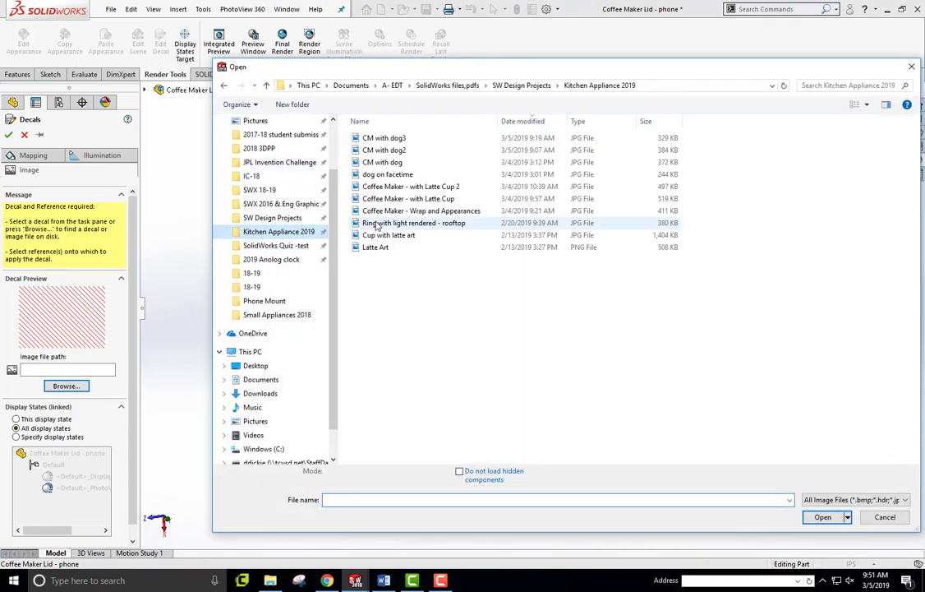
pyautogui.click(394, 175)
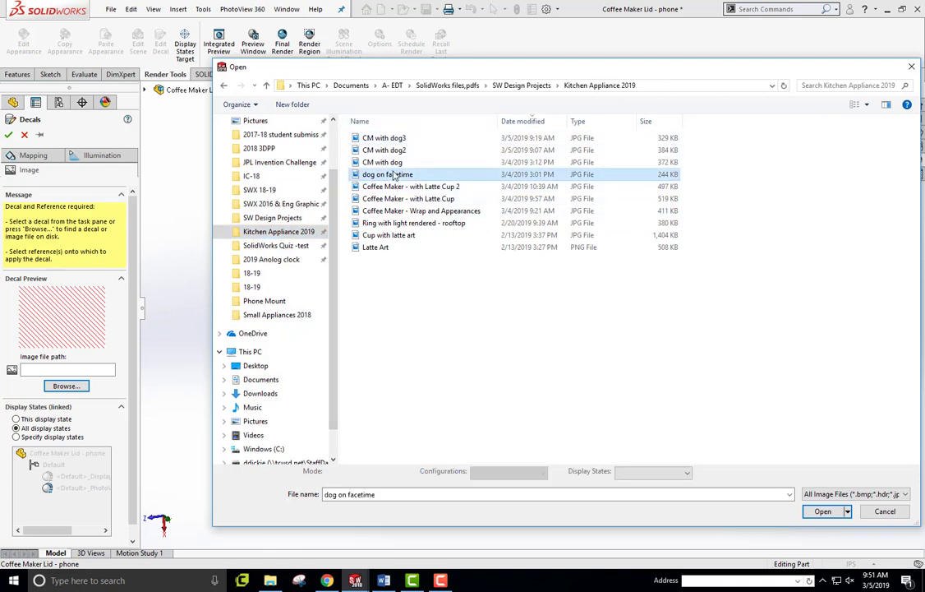
pyautogui.click(820, 511)
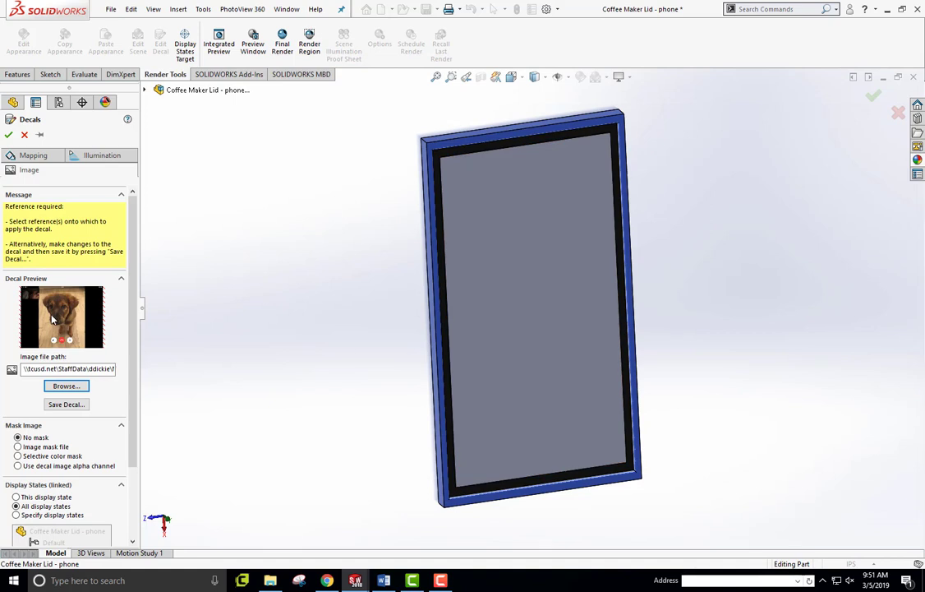
# Apply the decal upright to the phone's inner screen face and enlarge it, roughly centred on the screen.
pyautogui.click(517, 234)
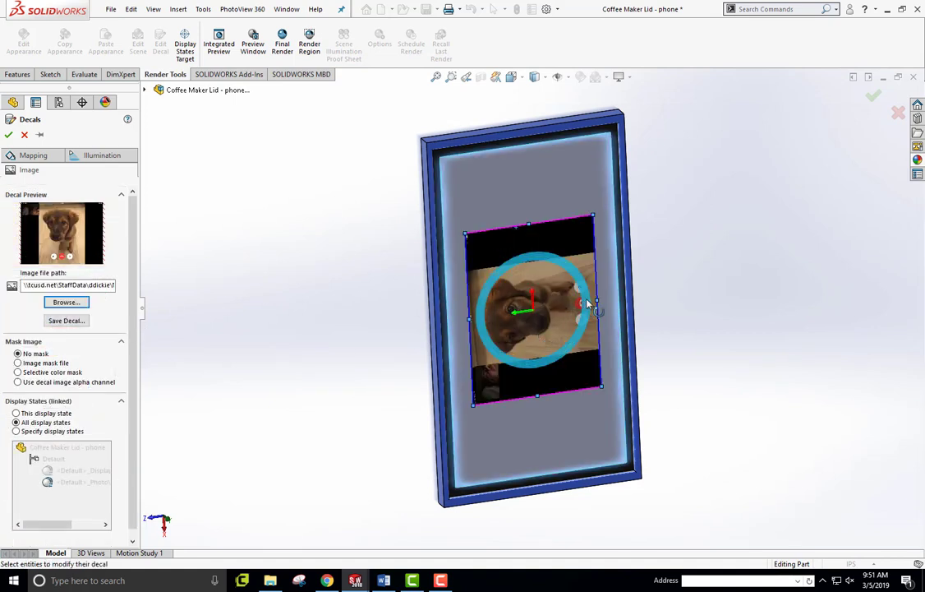
pyautogui.moveTo(588, 304); pyautogui.dragTo(542, 379)
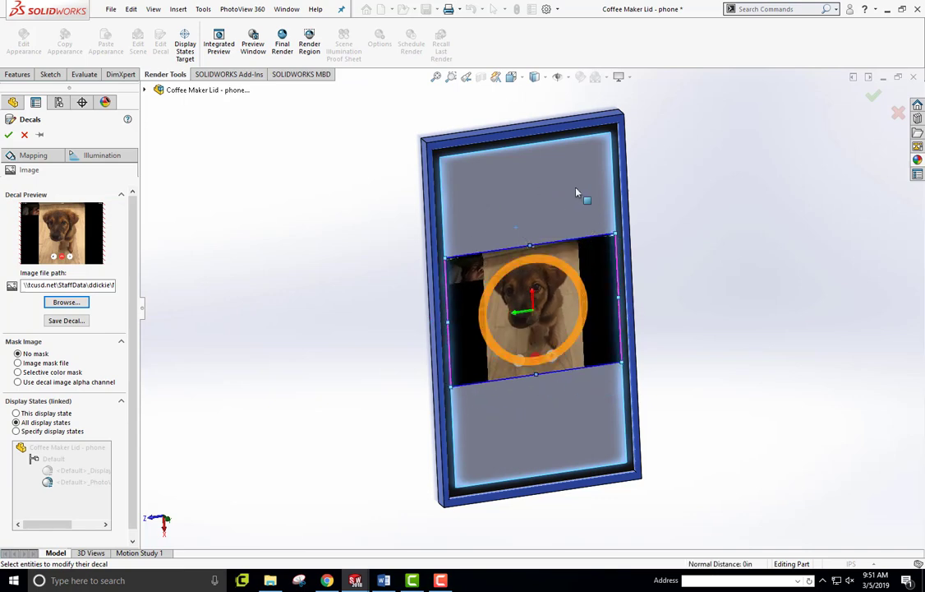
pyautogui.moveTo(615, 235); pyautogui.dragTo(673, 97)
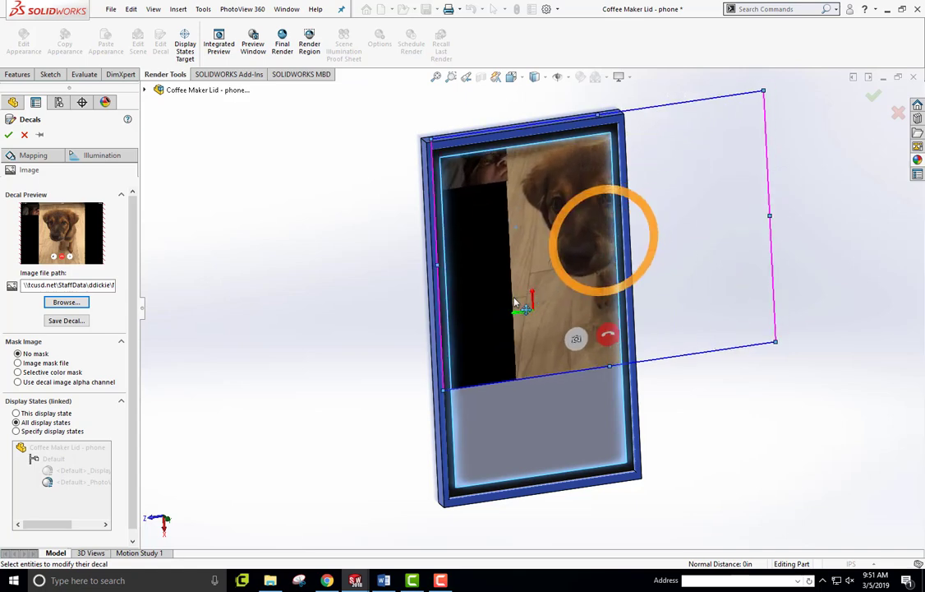
pyautogui.moveTo(515, 304); pyautogui.dragTo(449, 382)
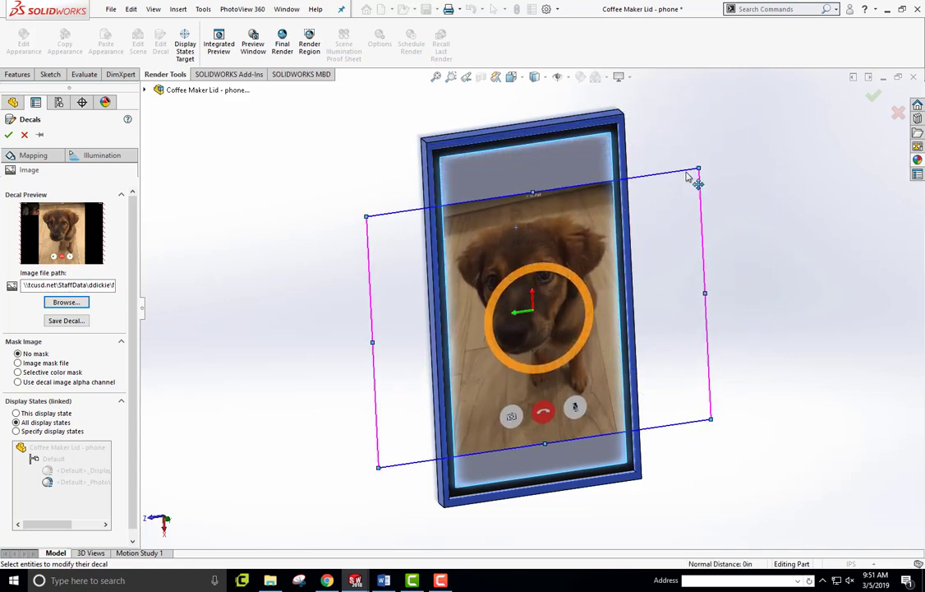
# Fine-tune the decal's size and position until the dog picture fills the phone screen, and accept the decal.
pyautogui.moveTo(697, 167); pyautogui.dragTo(713, 113)
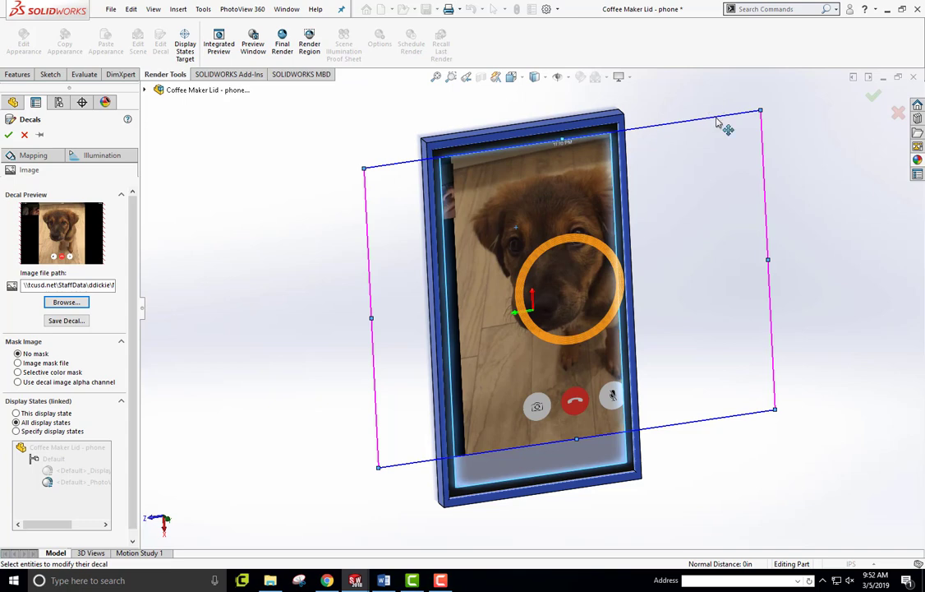
pyautogui.moveTo(377, 466); pyautogui.dragTo(363, 496)
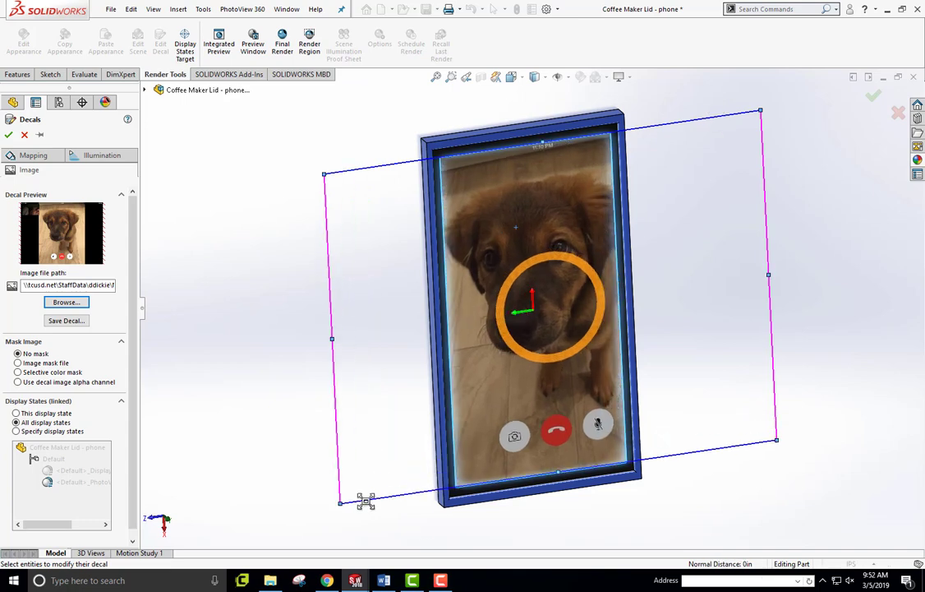
pyautogui.moveTo(540, 351); pyautogui.dragTo(524, 353)
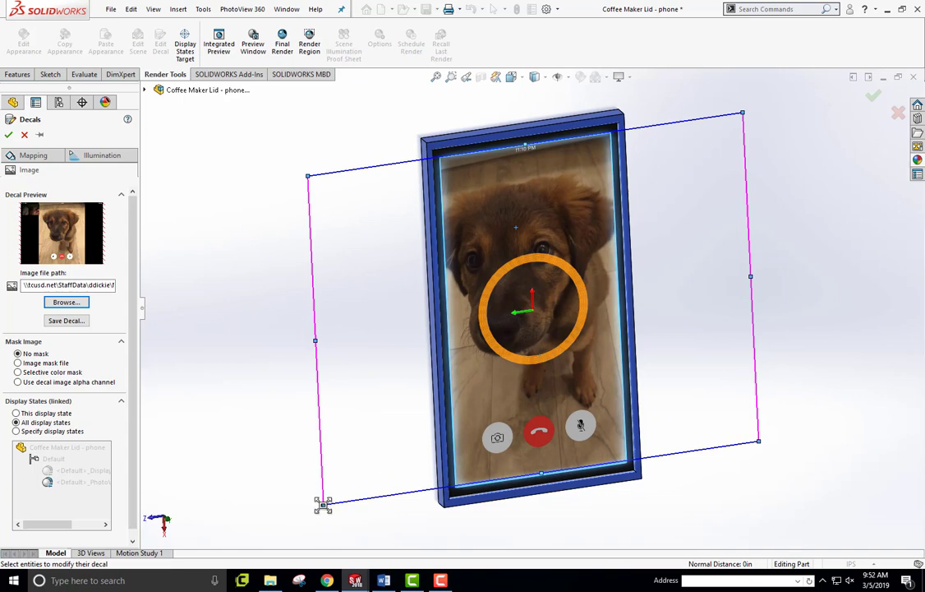
pyautogui.moveTo(323, 504); pyautogui.dragTo(340, 497)
pyautogui.moveTo(519, 439); pyautogui.dragTo(515, 434)
pyautogui.moveTo(754, 435); pyautogui.dragTo(772, 444)
pyautogui.moveTo(540, 362); pyautogui.dragTo(544, 369)
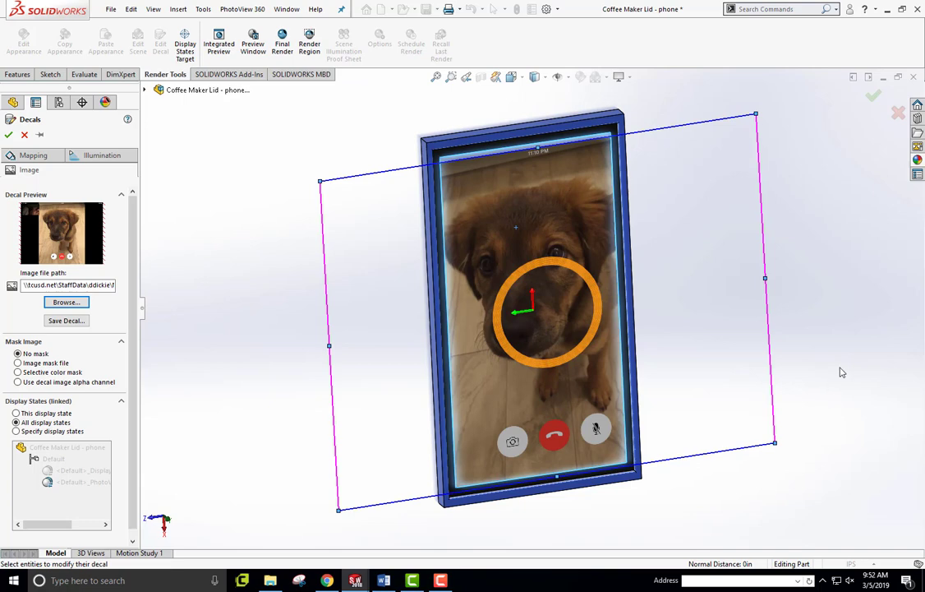
pyautogui.click(9, 135)
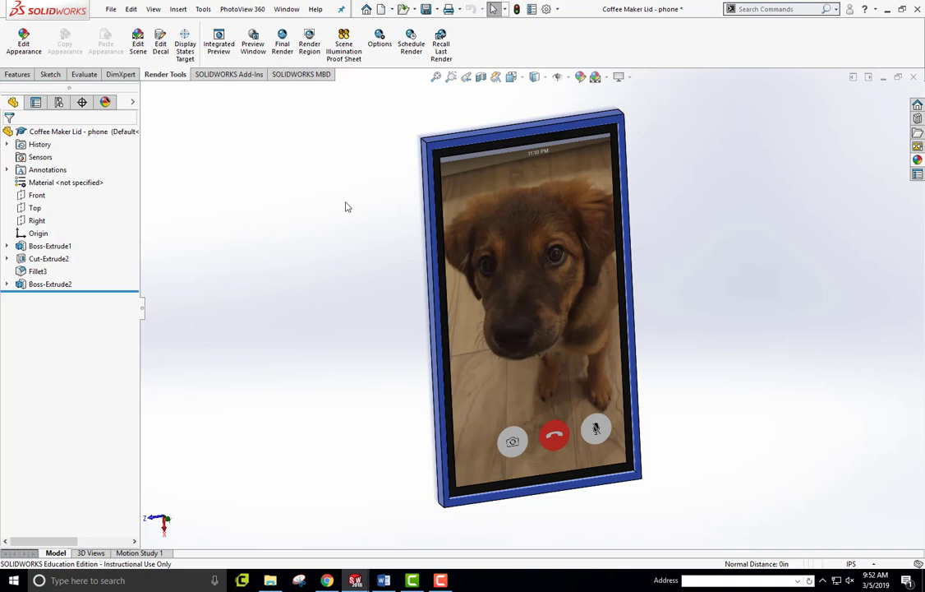
# Save the phone part and bring up the recent document Coffee Maker demo 1.
pyautogui.click(425, 9)
pyautogui.moveTo(354, 581)
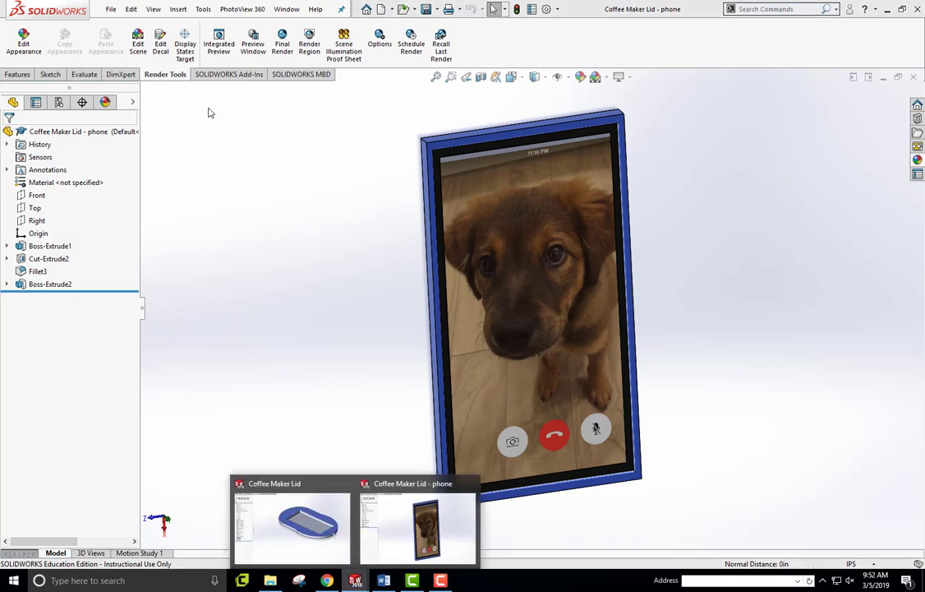
pyautogui.click(111, 9)
pyautogui.moveTo(153, 55)
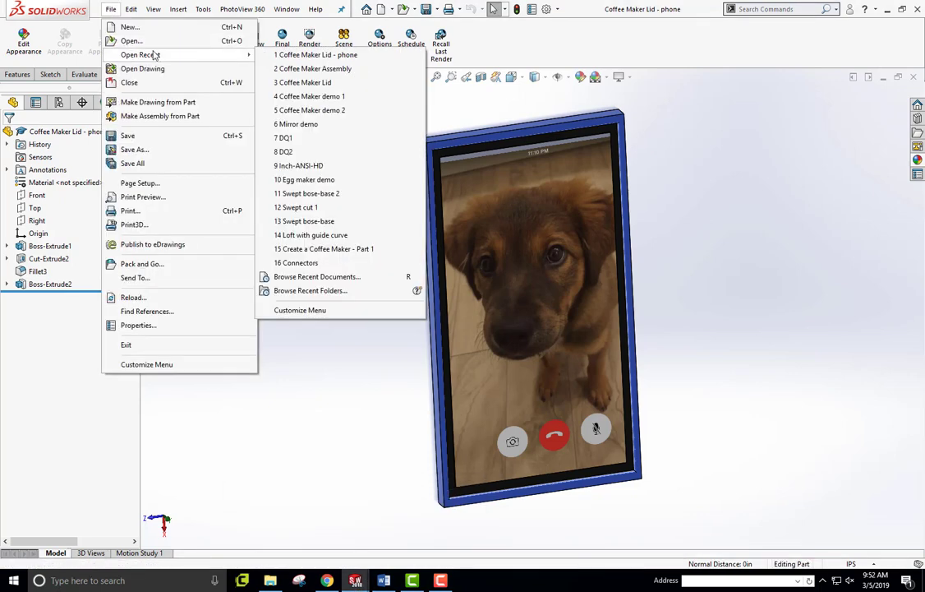
pyautogui.click(309, 96)
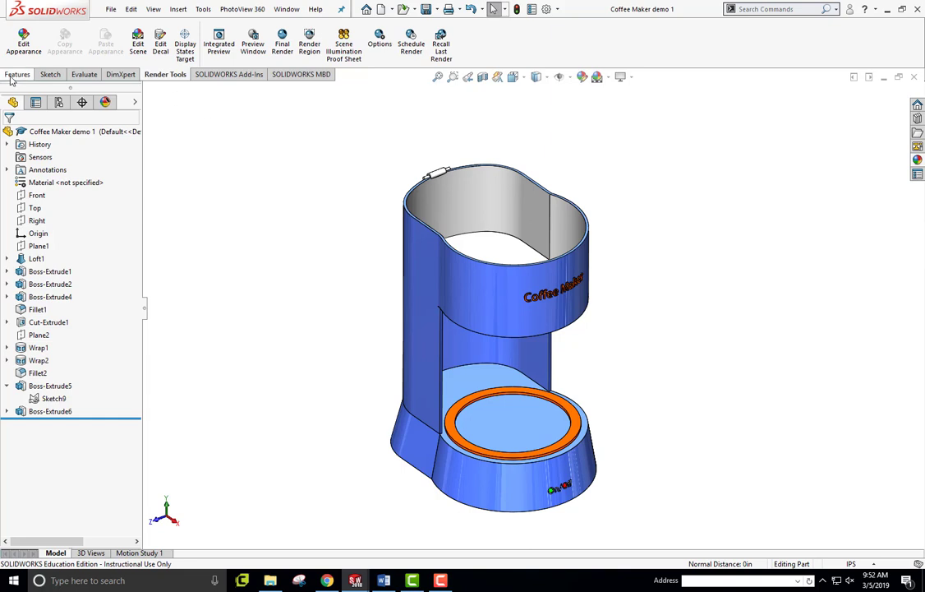
# Make an assembly from the Coffee Maker demo 1 part with the assem template, inserting the part as the first component.
pyautogui.click(111, 9)
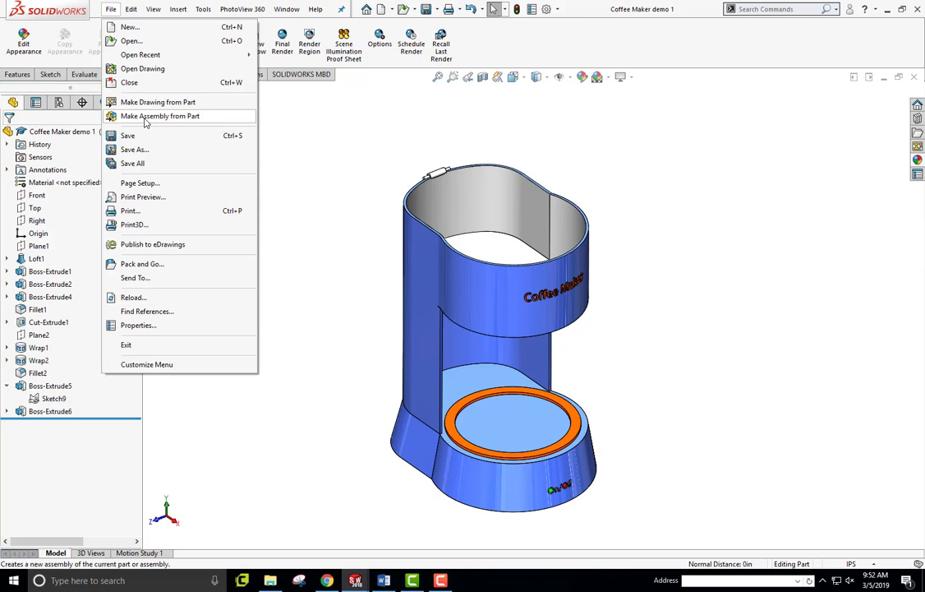
pyautogui.click(145, 118)
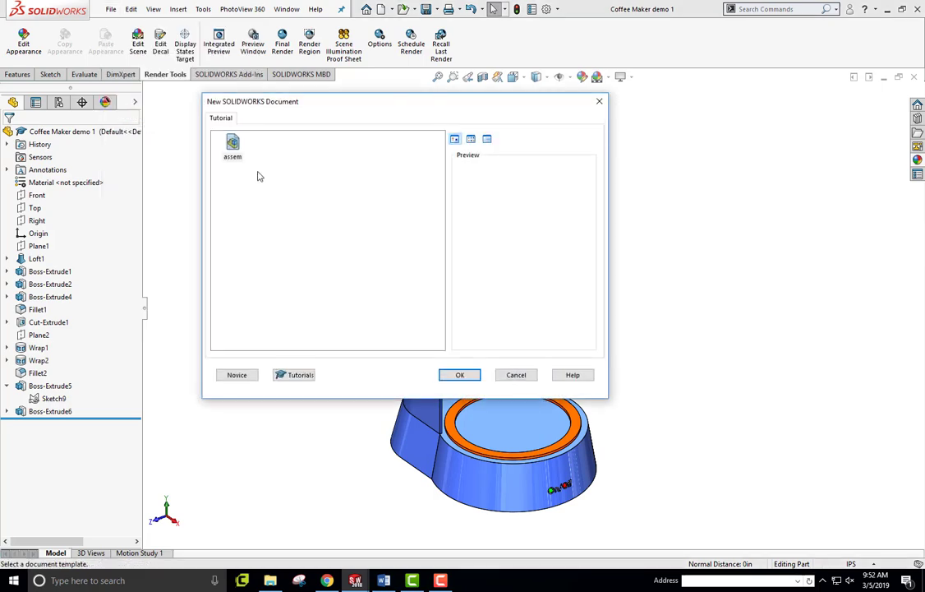
pyautogui.click(474, 380)
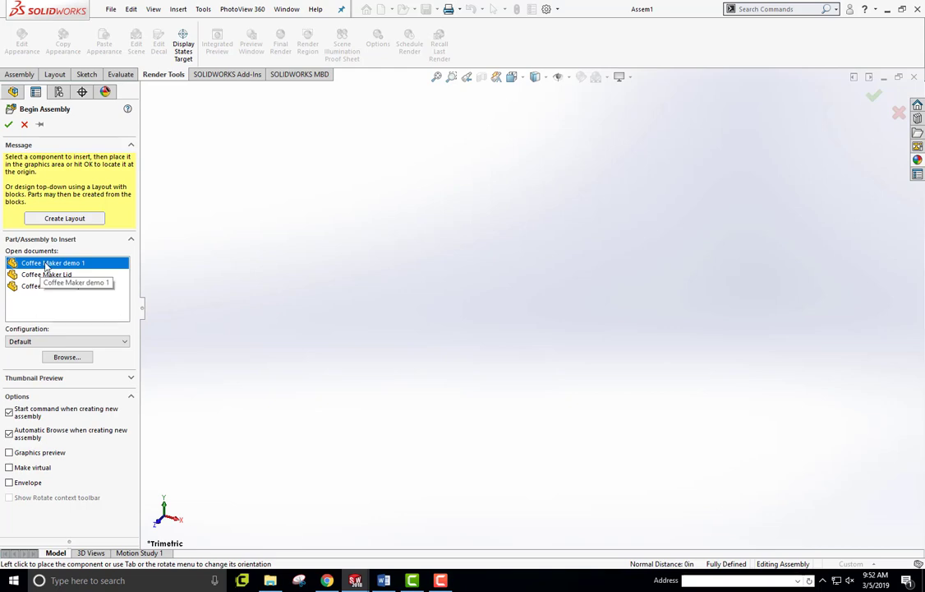
pyautogui.click(425, 248)
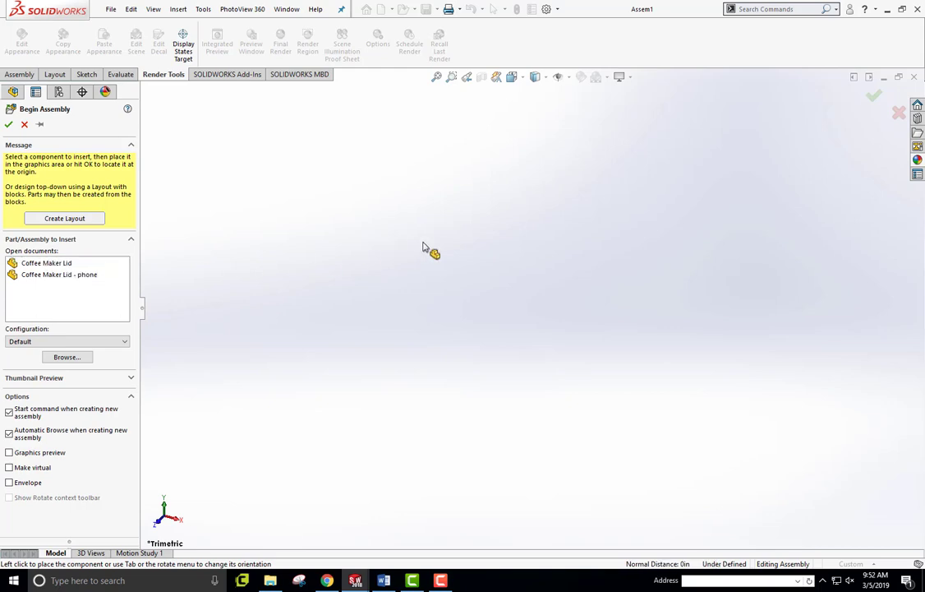
pyautogui.moveTo(474, 262); pyautogui.dragTo(507, 311, button='middle')
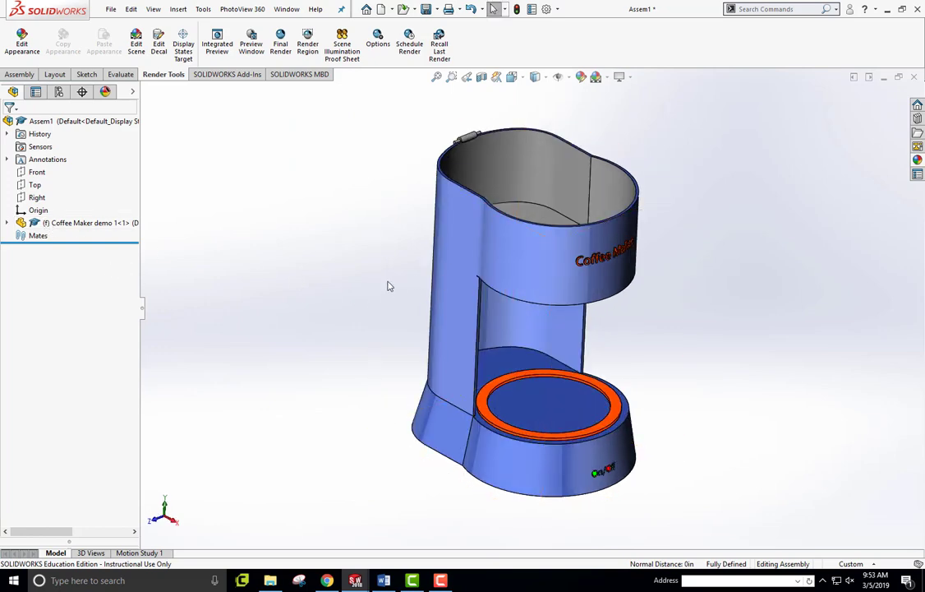
pyautogui.moveTo(389, 286); pyautogui.dragTo(482, 259, button='middle')
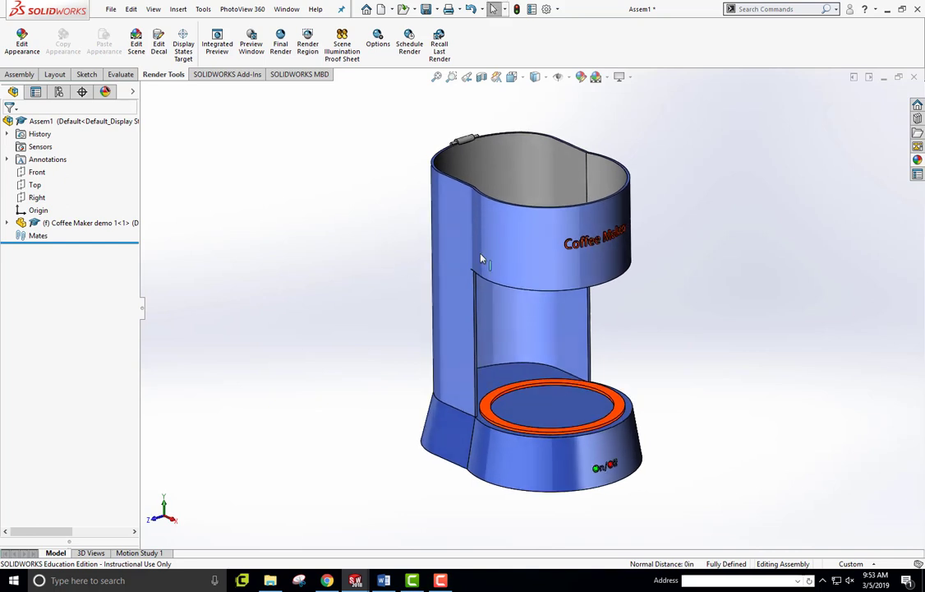
# Insert the Coffee Maker Lid part into the assembly and place it in open space beside the coffee maker's upper end.
pyautogui.scroll(1, 507, 258)
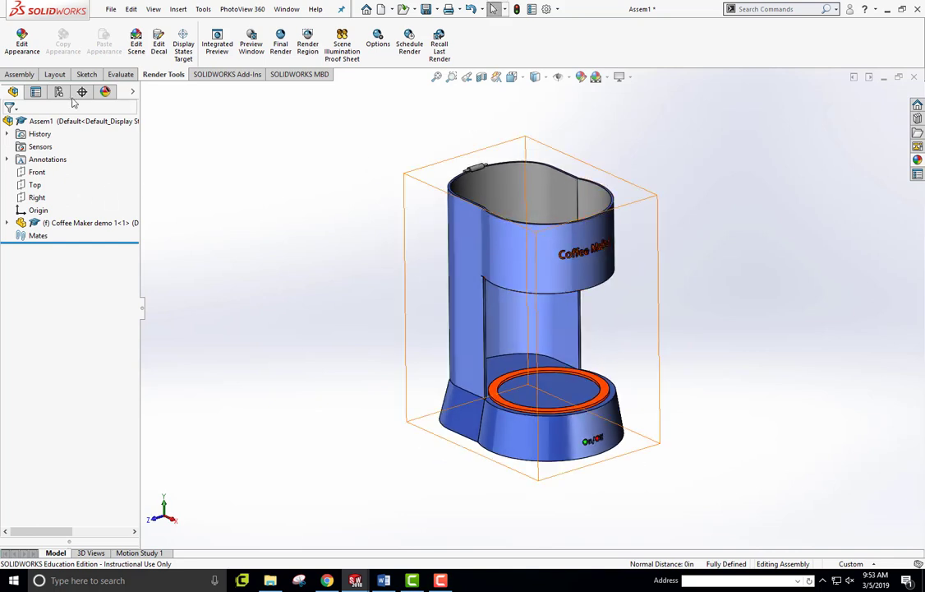
pyautogui.click(19, 74)
pyautogui.click(64, 41)
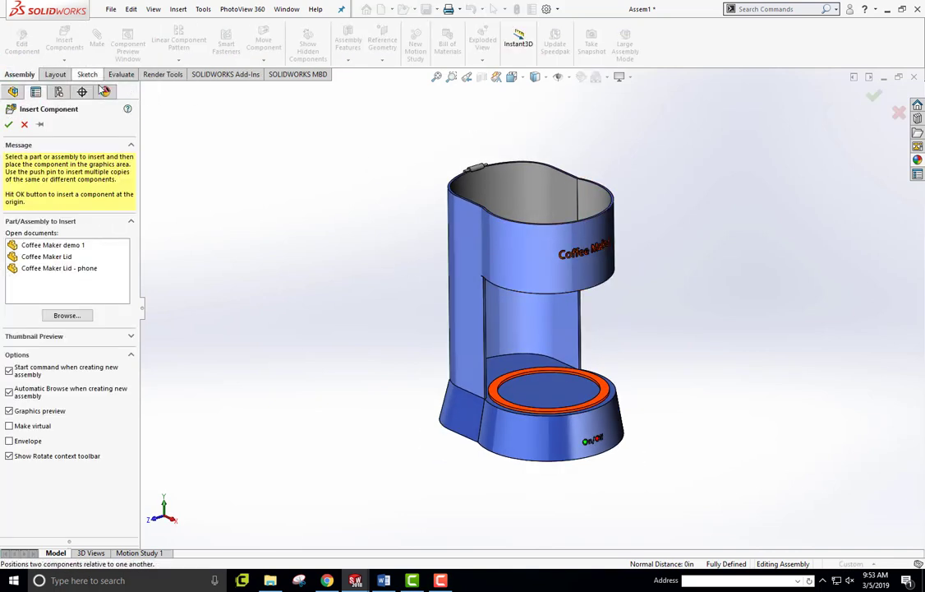
pyautogui.click(54, 257)
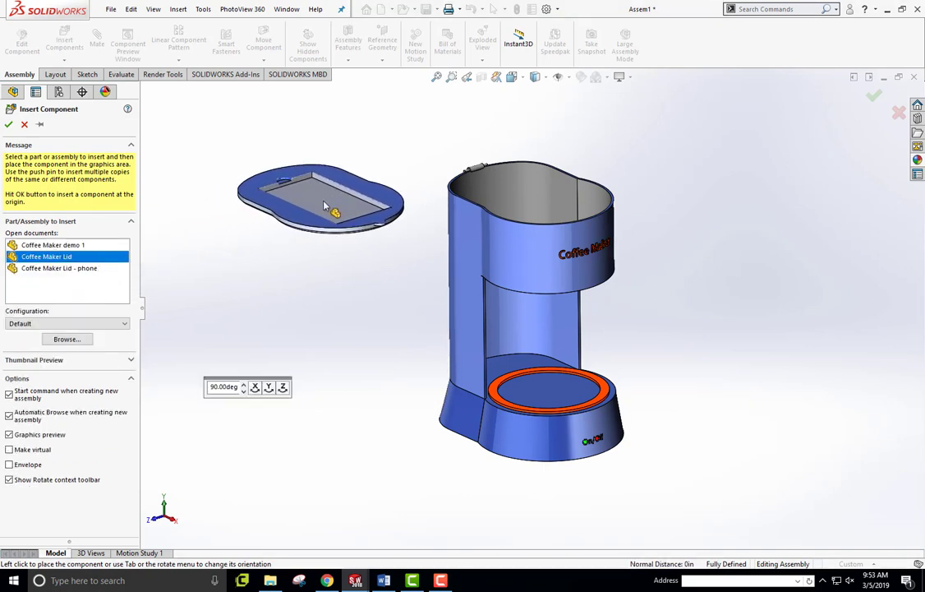
pyautogui.click(285, 176)
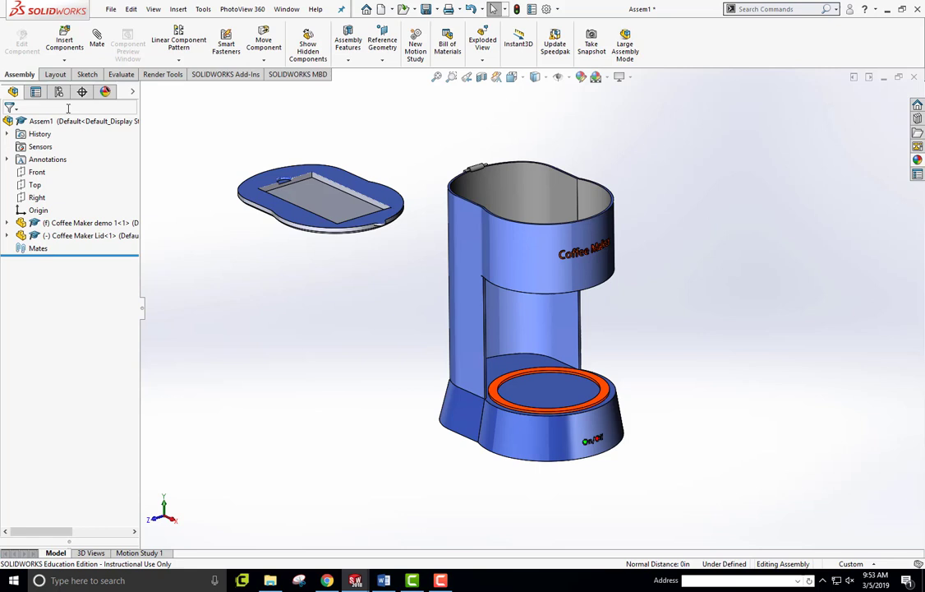
# Insert the Coffee Maker Lid - phone part and place it in open space beyond the lid.
pyautogui.click(64, 51)
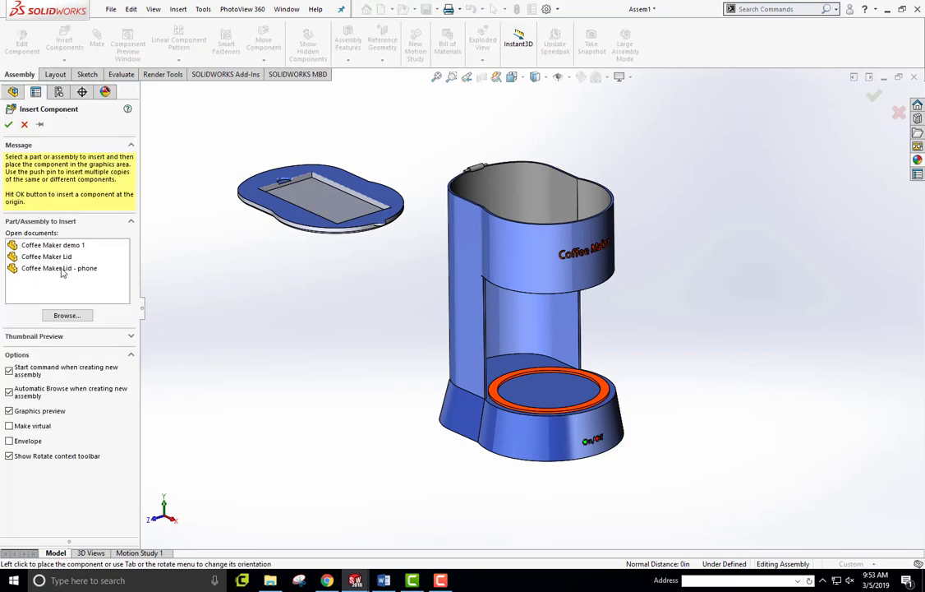
pyautogui.click(63, 269)
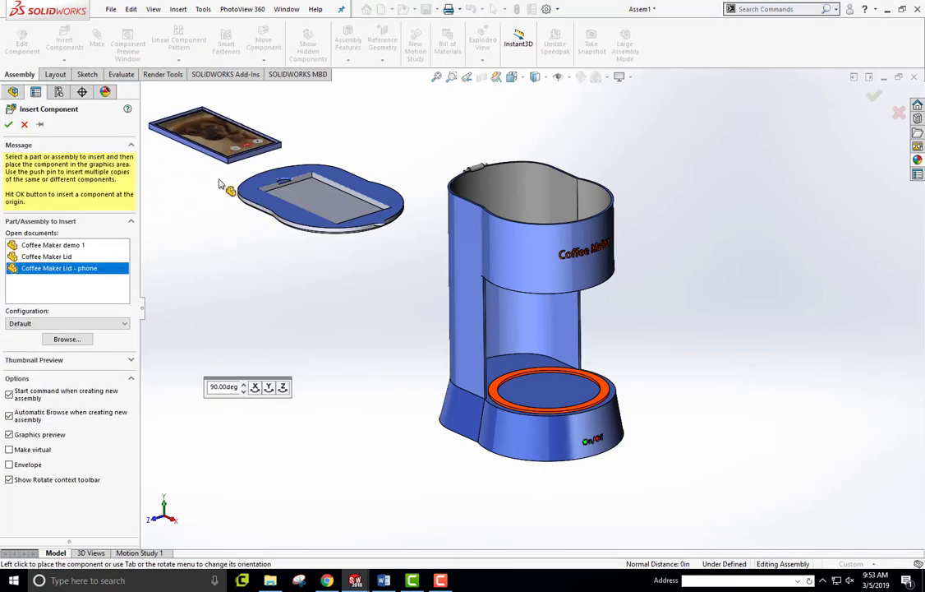
pyautogui.click(187, 205)
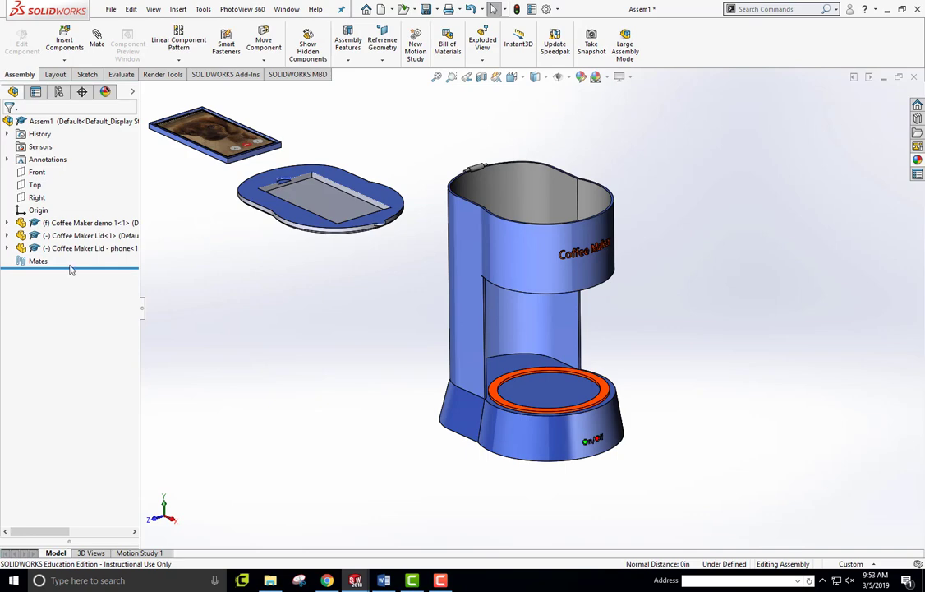
# Insert the Cup with latte art part from the Kitchen Appliance 2019 folder and place it beside the coffee maker.
pyautogui.click(64, 41)
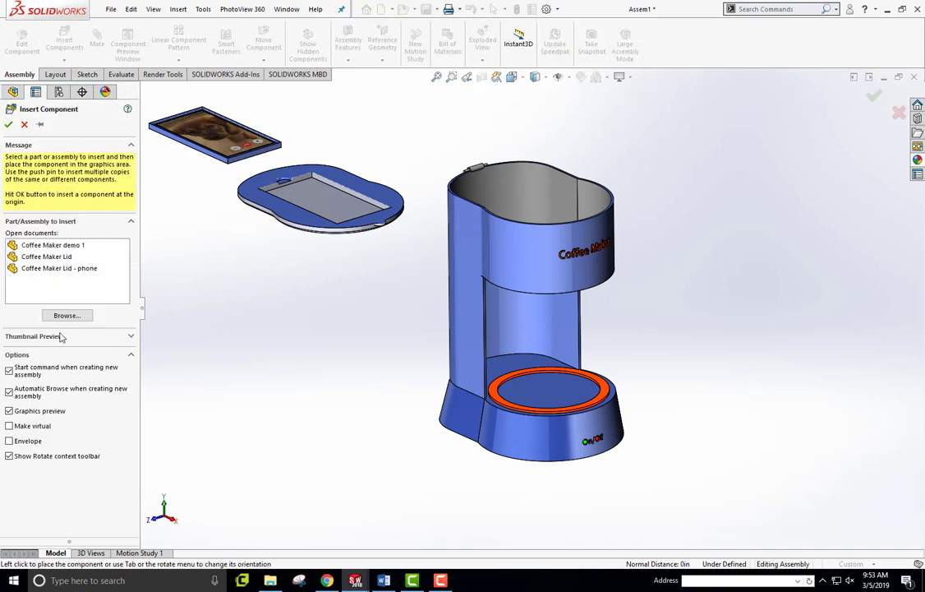
pyautogui.click(81, 318)
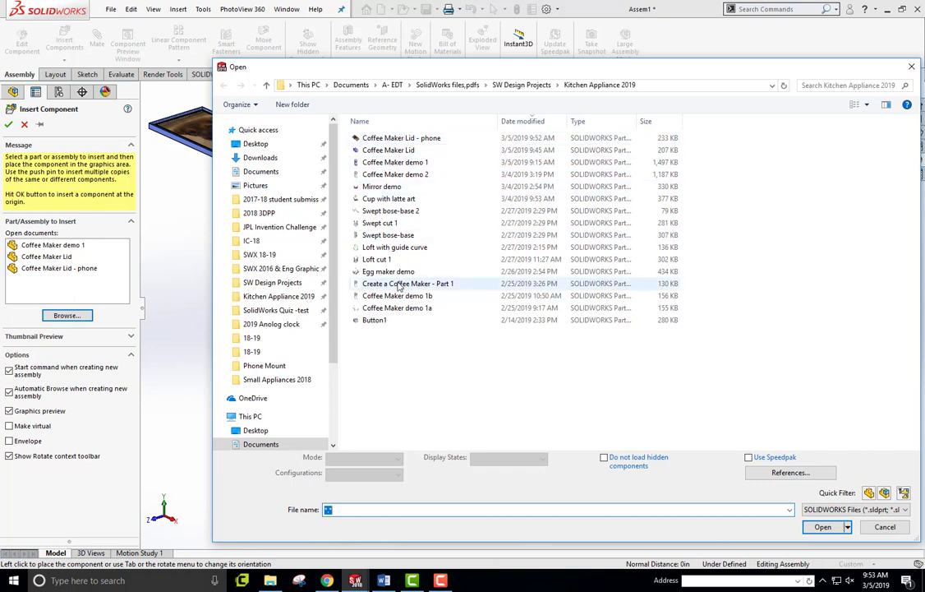
pyautogui.click(385, 199)
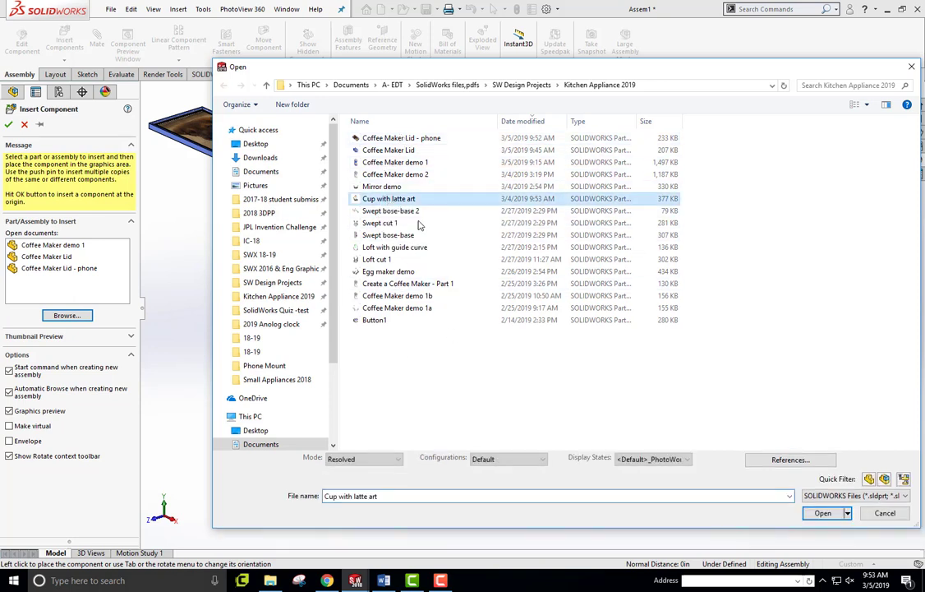
pyautogui.click(823, 513)
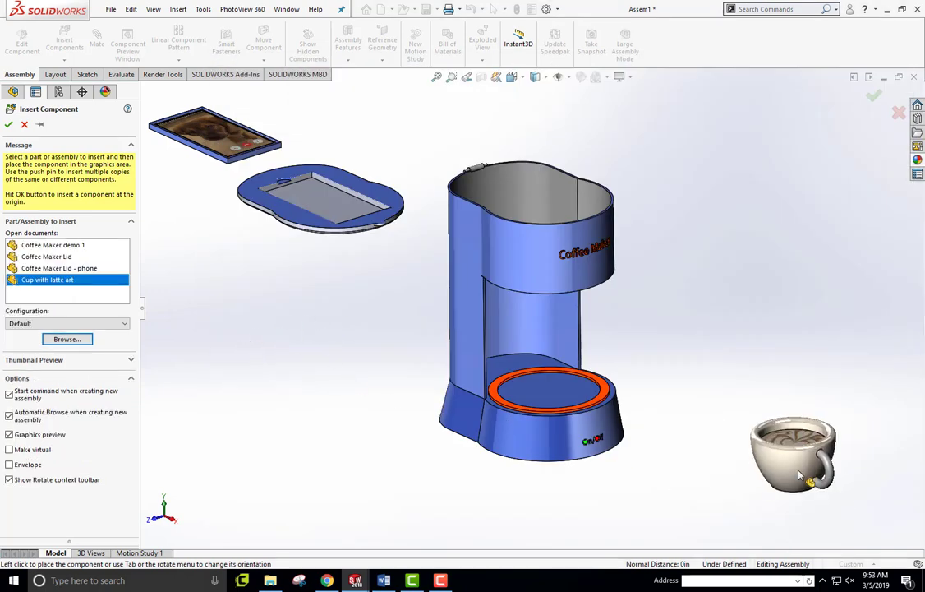
pyautogui.click(727, 362)
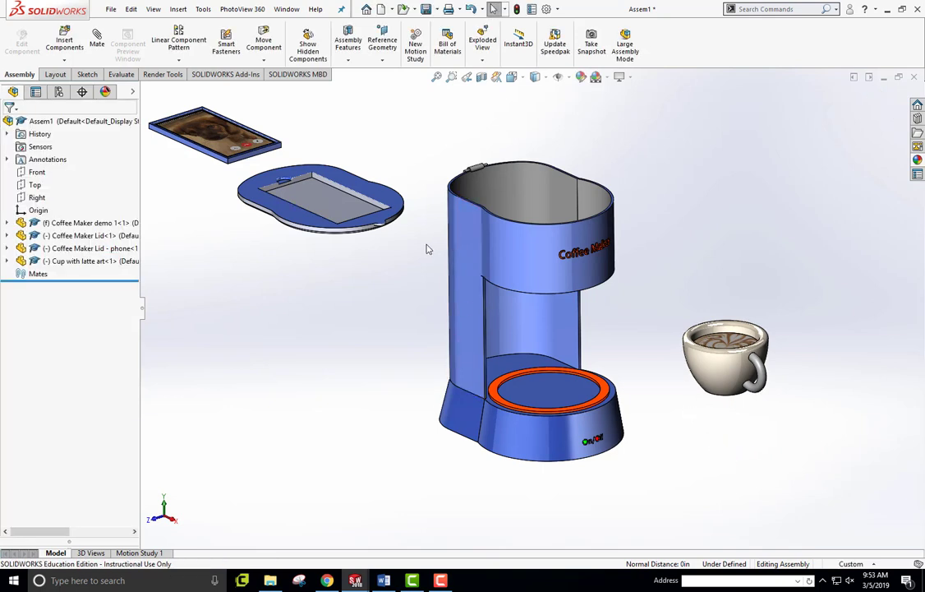
# Add a coincident mate between the cup's bottom face and the base's round warming plate, and move the cup onto the plate.
pyautogui.click(96, 41)
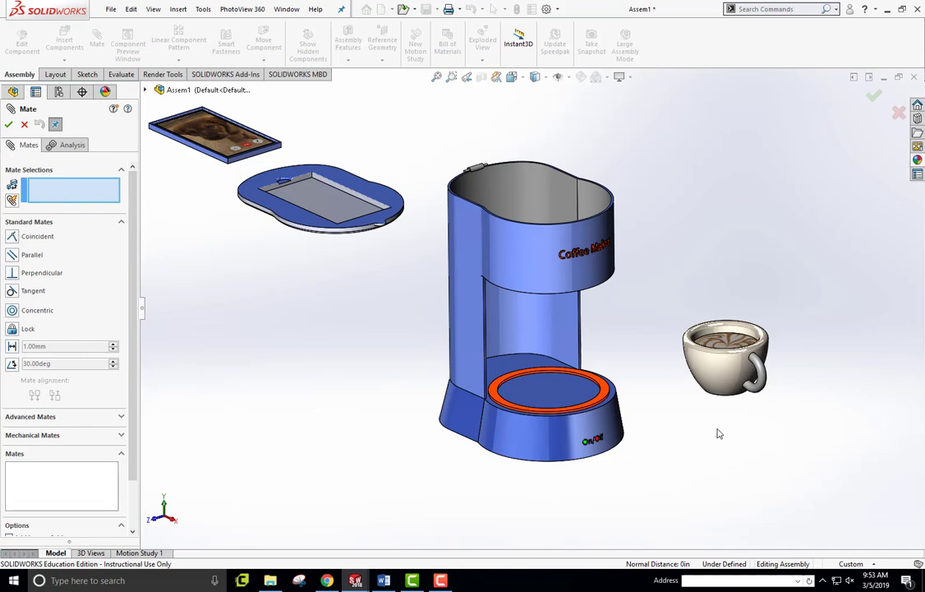
pyautogui.moveTo(719, 434); pyautogui.dragTo(528, 427, button='middle')
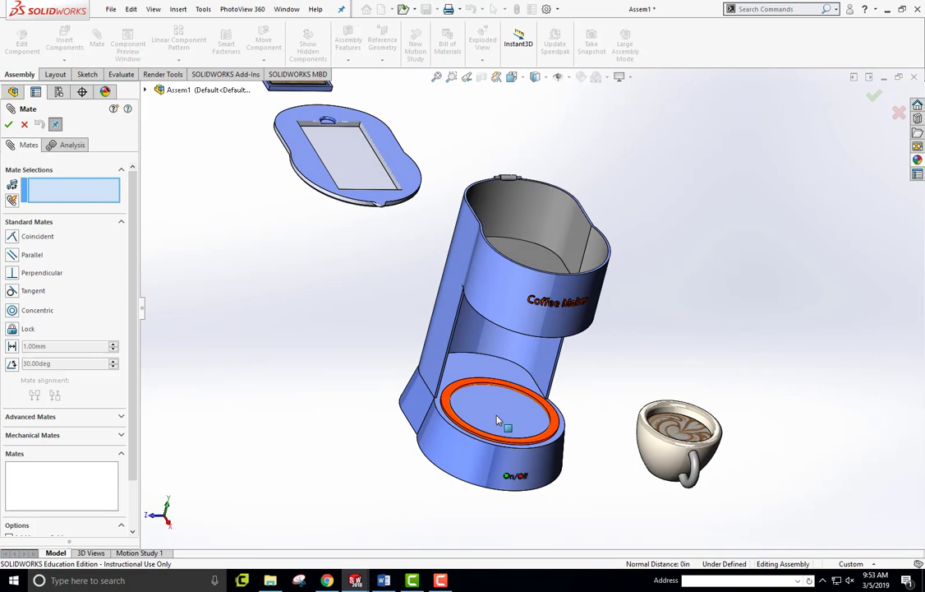
pyautogui.scroll(-5, 649, 476)
pyautogui.moveTo(657, 486); pyautogui.dragTo(568, 451, button='middle')
pyautogui.click(634, 516)
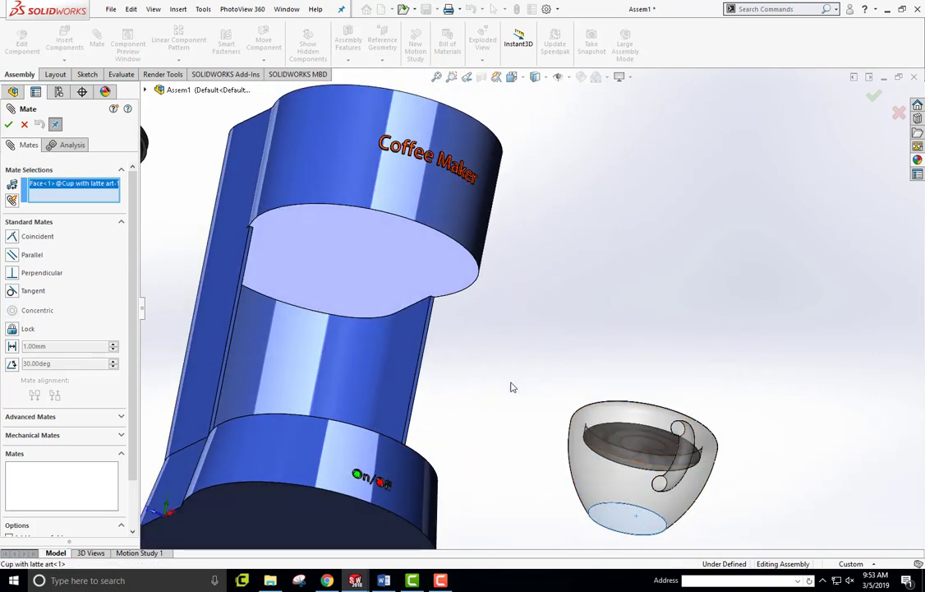
pyautogui.moveTo(511, 387); pyautogui.dragTo(504, 498, button='middle')
pyautogui.click(349, 514)
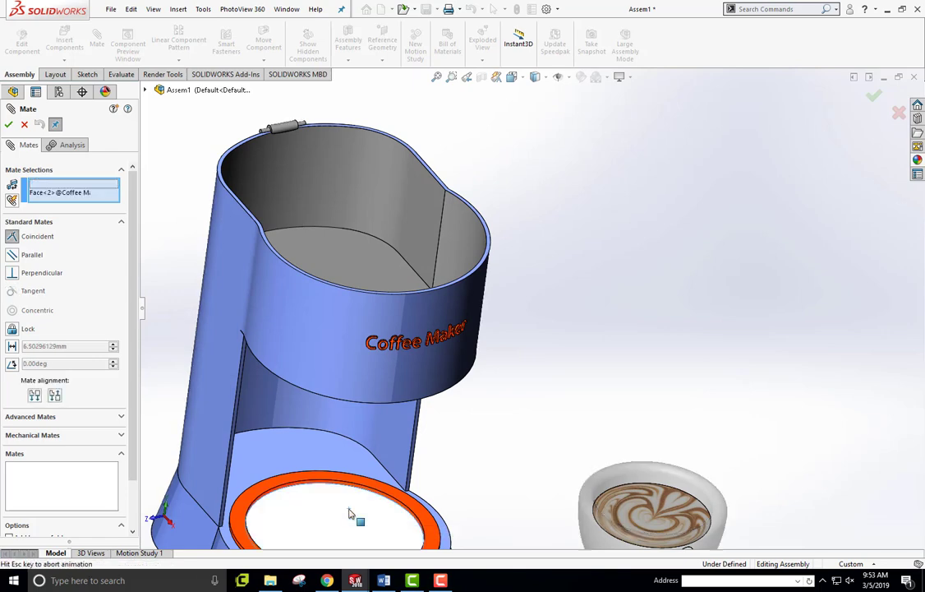
pyautogui.moveTo(351, 512); pyautogui.dragTo(571, 280, button='middle')
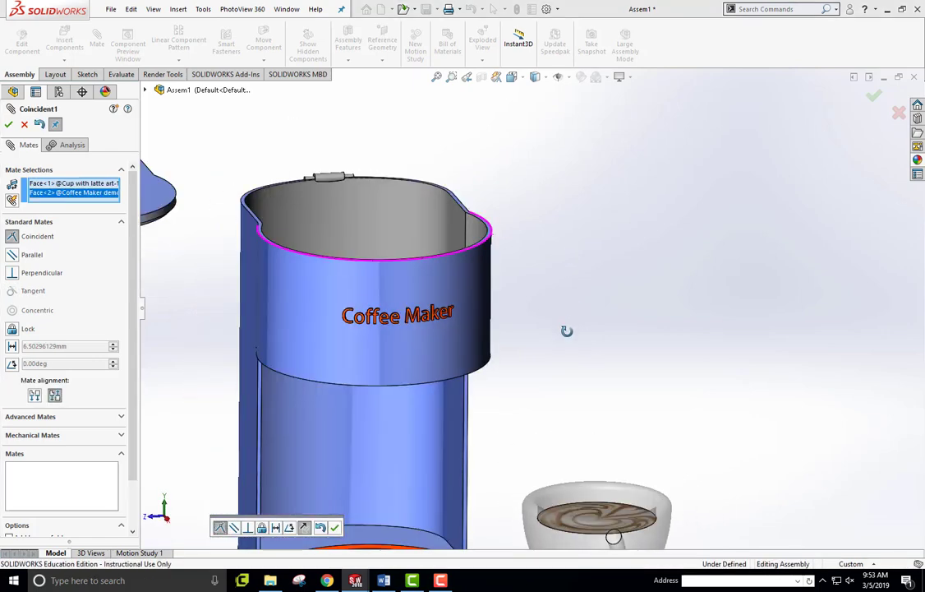
pyautogui.moveTo(567, 330); pyautogui.dragTo(563, 342, button='middle')
pyautogui.press('f')
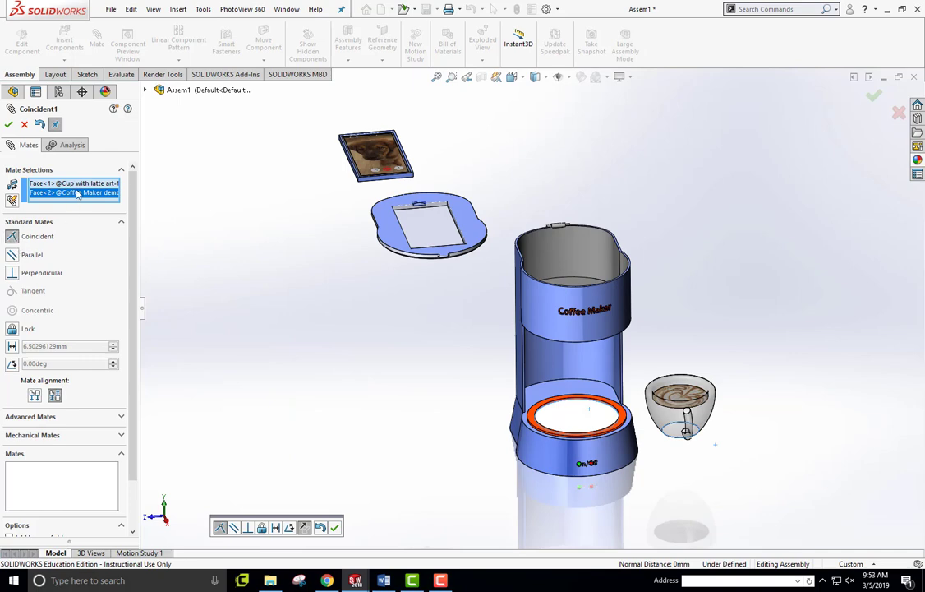
pyautogui.moveTo(402, 427)
pyautogui.mouseDown(button='middle')
pyautogui.moveTo(405, 352)
pyautogui.moveTo(415, 428)
pyautogui.mouseUp(button='middle')
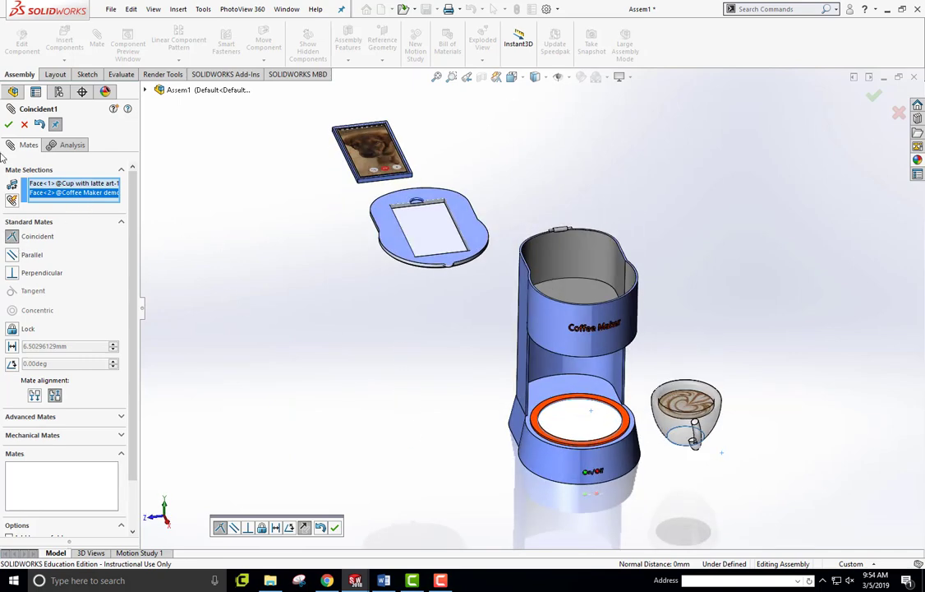
pyautogui.click(8, 124)
pyautogui.moveTo(680, 426); pyautogui.dragTo(564, 409)
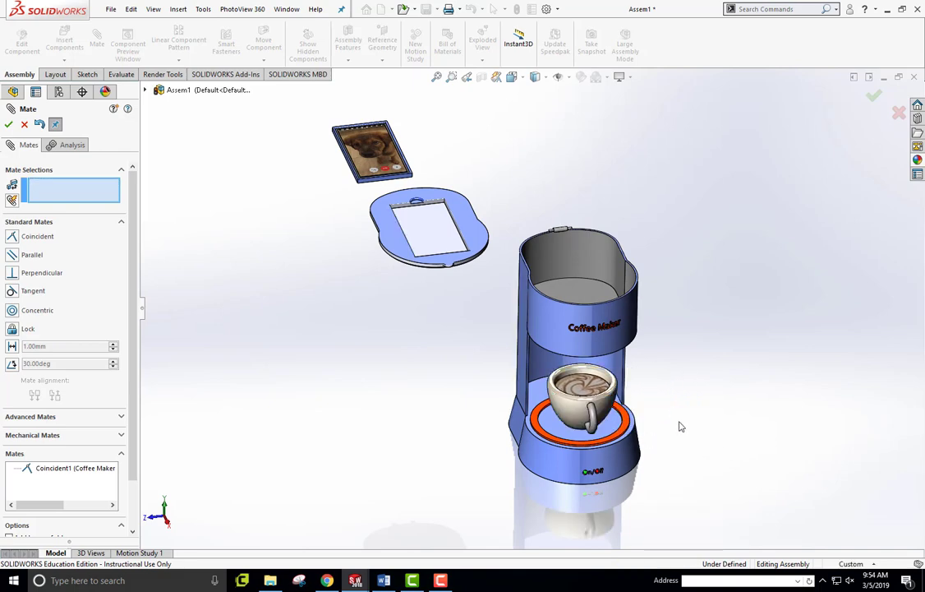
pyautogui.moveTo(680, 425)
pyautogui.mouseDown(button='middle')
pyautogui.moveTo(700, 368)
pyautogui.moveTo(741, 329)
pyautogui.moveTo(719, 366)
pyautogui.moveTo(682, 361)
pyautogui.moveTo(692, 438)
pyautogui.mouseUp(button='middle')
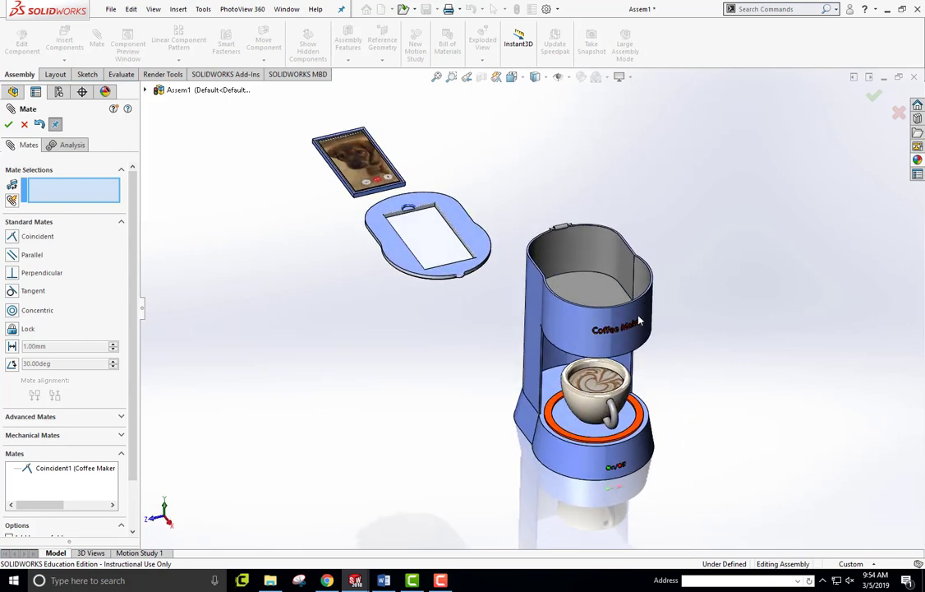
# Add a concentric mate between the coffee maker's hinge pin and the hole in the lid's hinge knuckle.
pyautogui.moveTo(370, 294); pyautogui.dragTo(427, 244, button='middle')
pyautogui.scroll(-5, 427, 263)
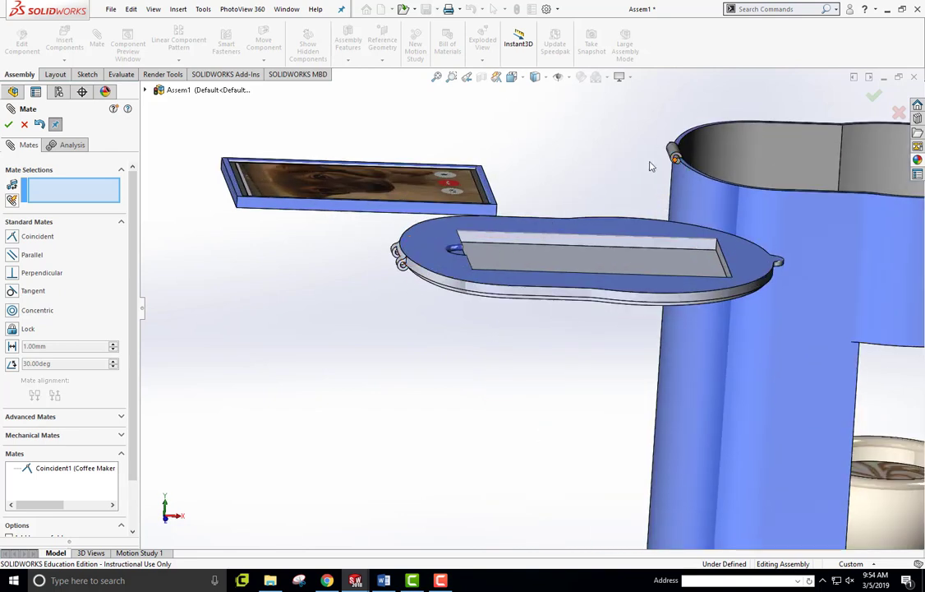
pyautogui.scroll(-4, 681, 165)
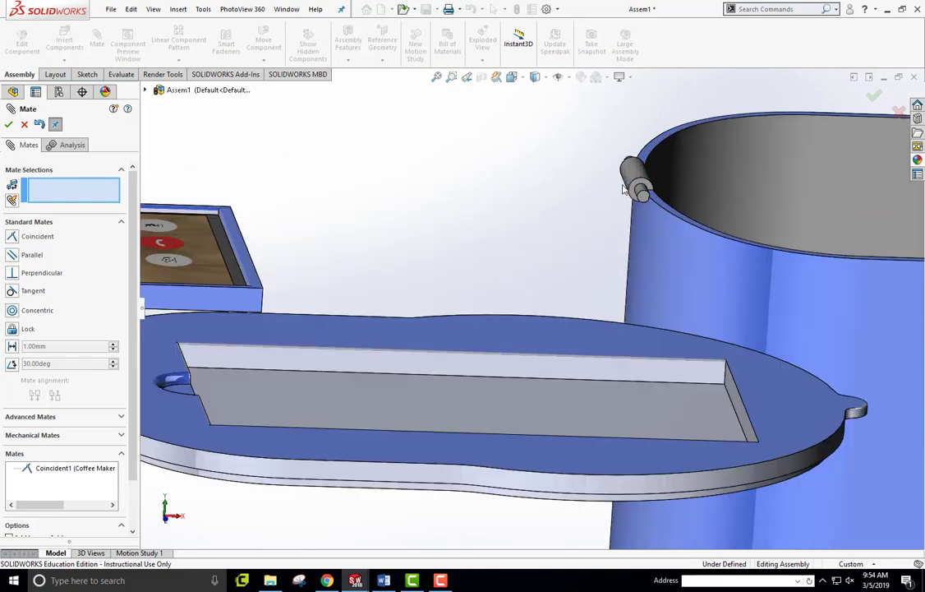
pyautogui.moveTo(643, 186)
pyautogui.mouseDown(button='middle')
pyautogui.moveTo(664, 180)
pyautogui.moveTo(659, 211)
pyautogui.moveTo(647, 194)
pyautogui.mouseUp(button='middle')
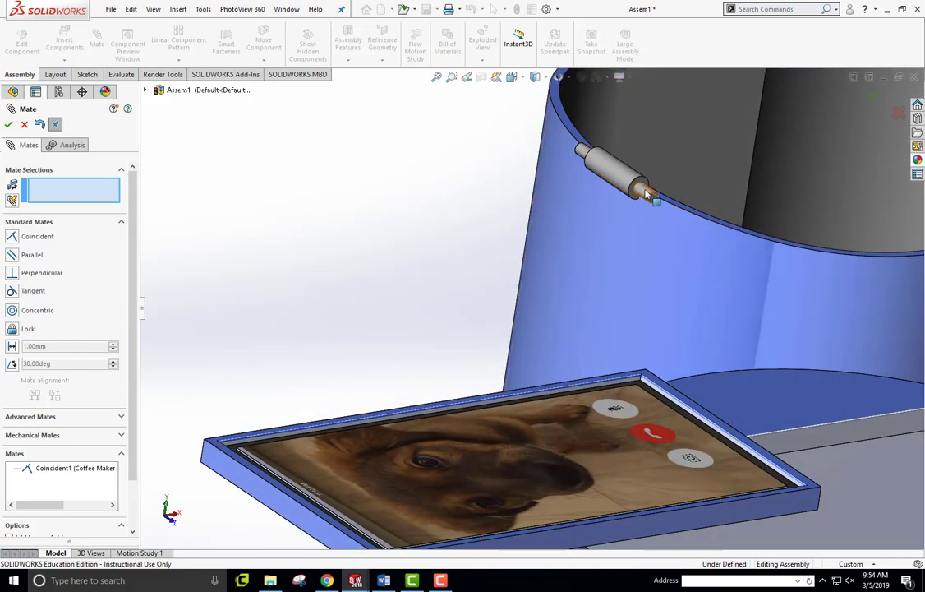
pyautogui.click(647, 195)
pyautogui.scroll(3, 632, 313)
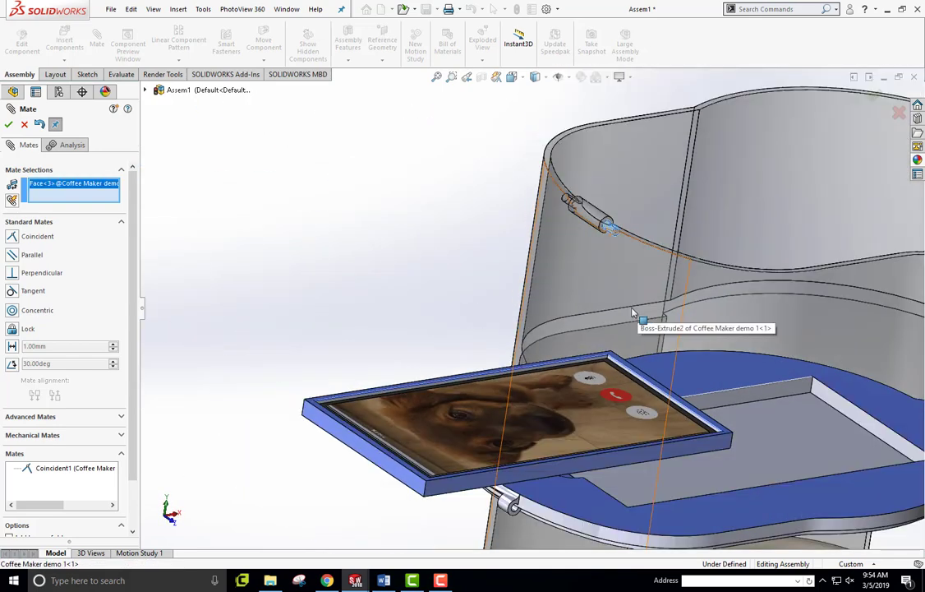
pyautogui.scroll(3, 633, 313)
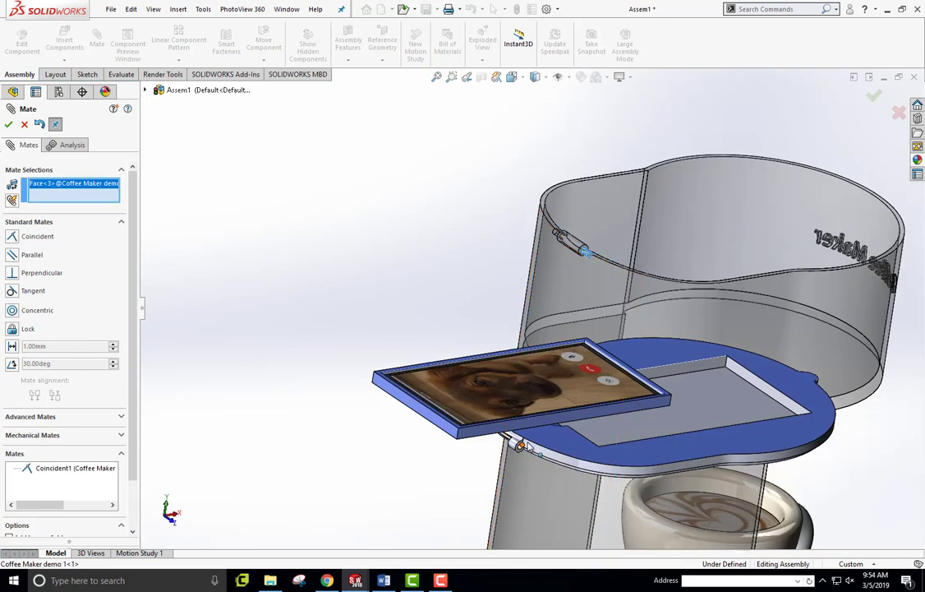
pyautogui.scroll(-6, 521, 444)
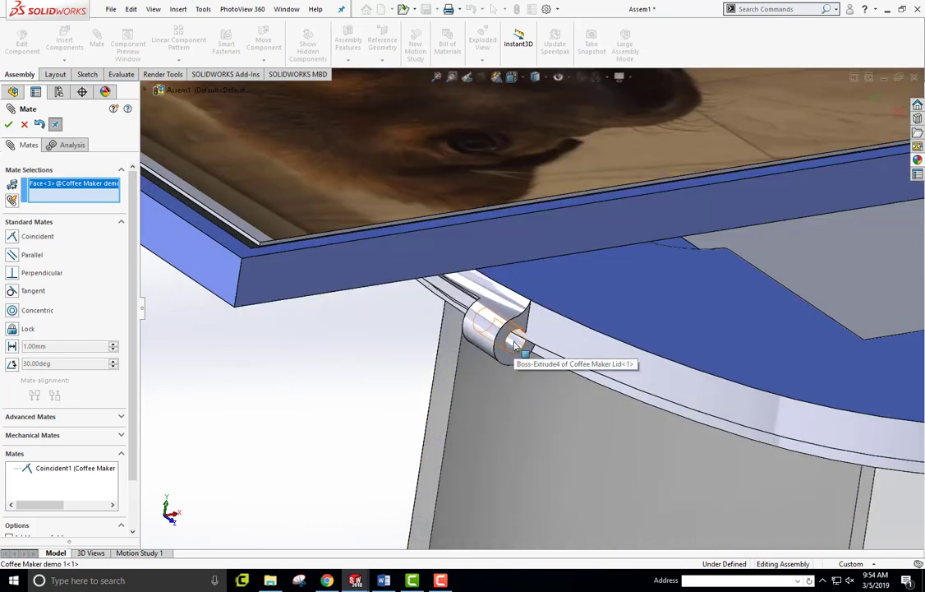
pyautogui.click(515, 344)
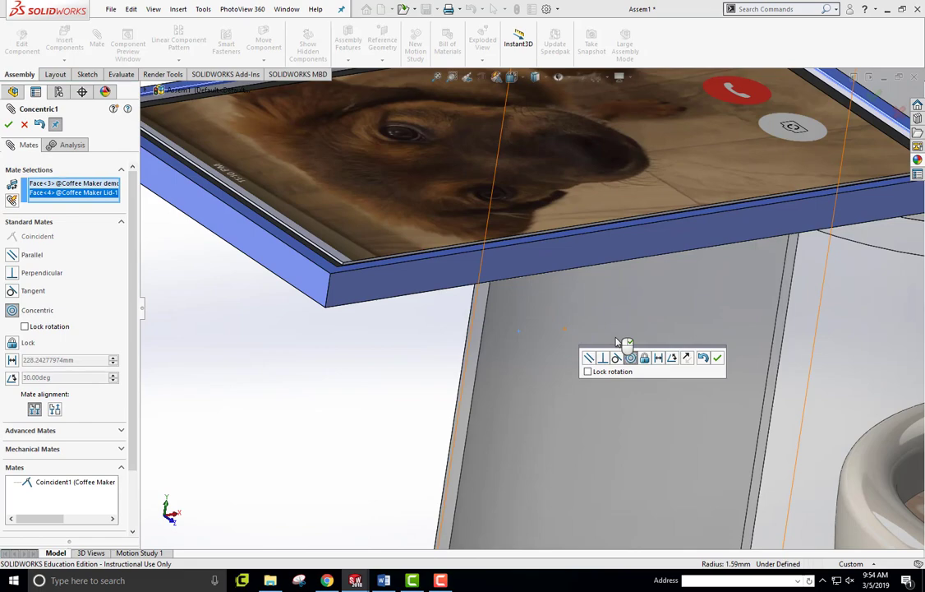
pyautogui.scroll(7, 618, 341)
pyautogui.scroll(-5, 578, 218)
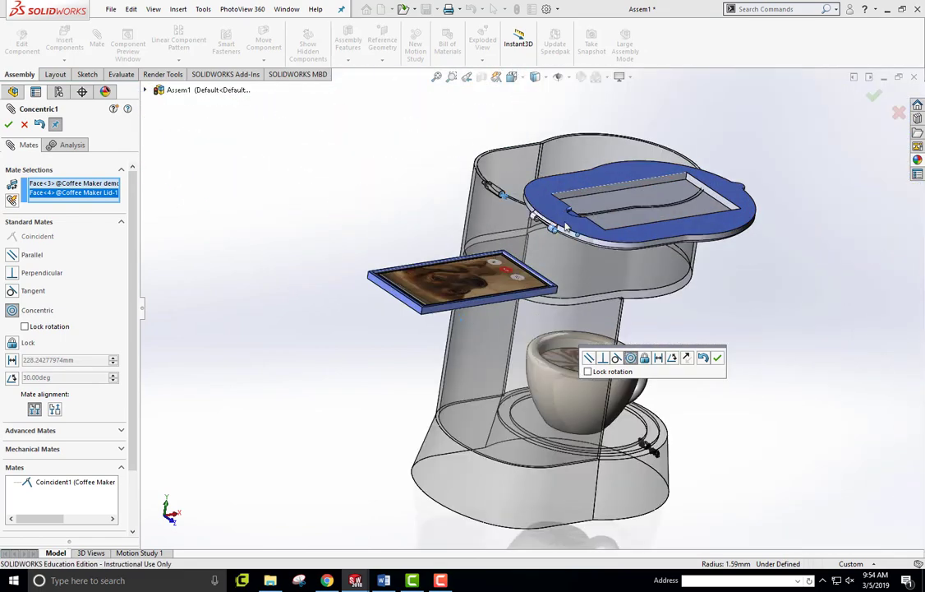
pyautogui.moveTo(597, 234); pyautogui.dragTo(530, 264, button='middle')
pyautogui.scroll(-4, 526, 263)
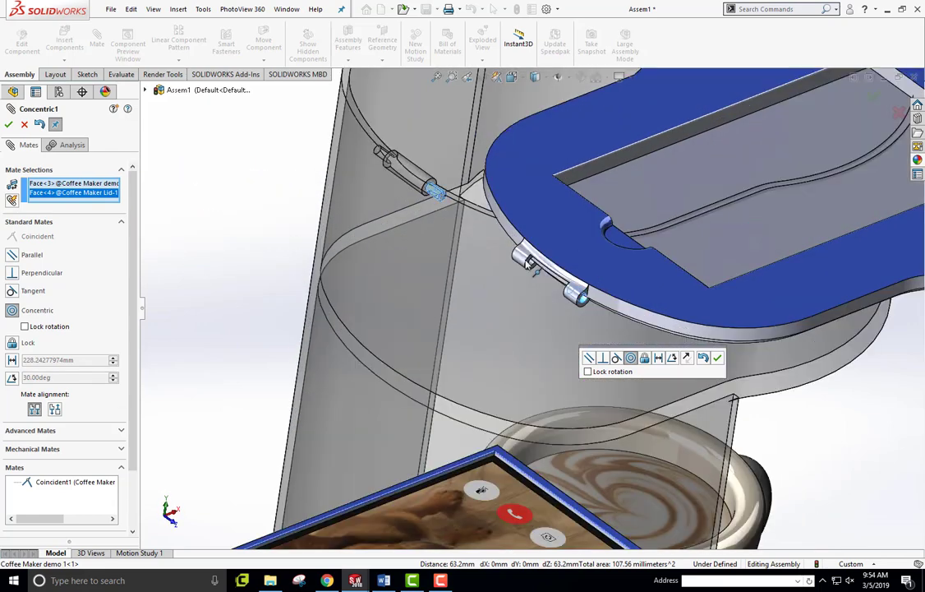
pyautogui.scroll(-3, 526, 263)
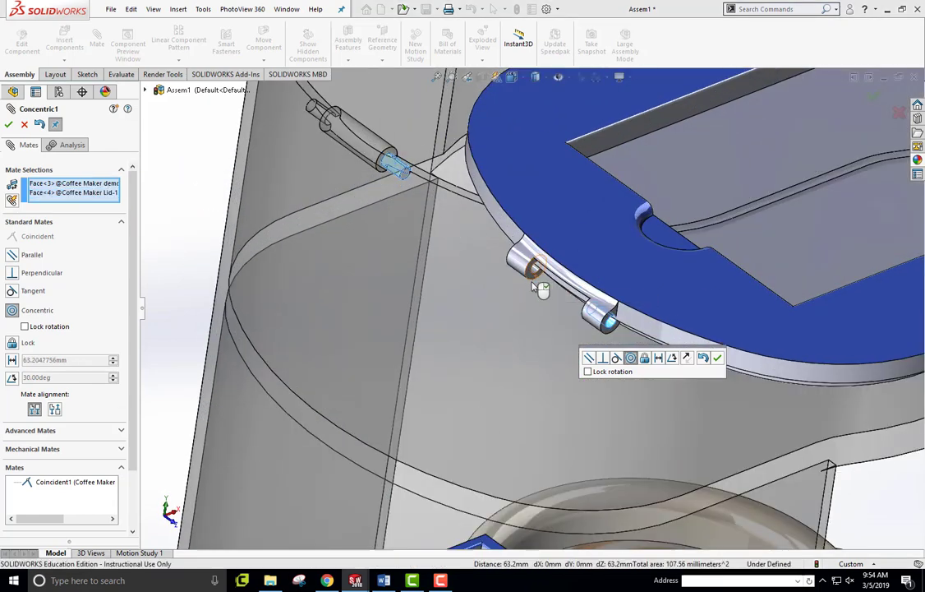
pyautogui.click(9, 124)
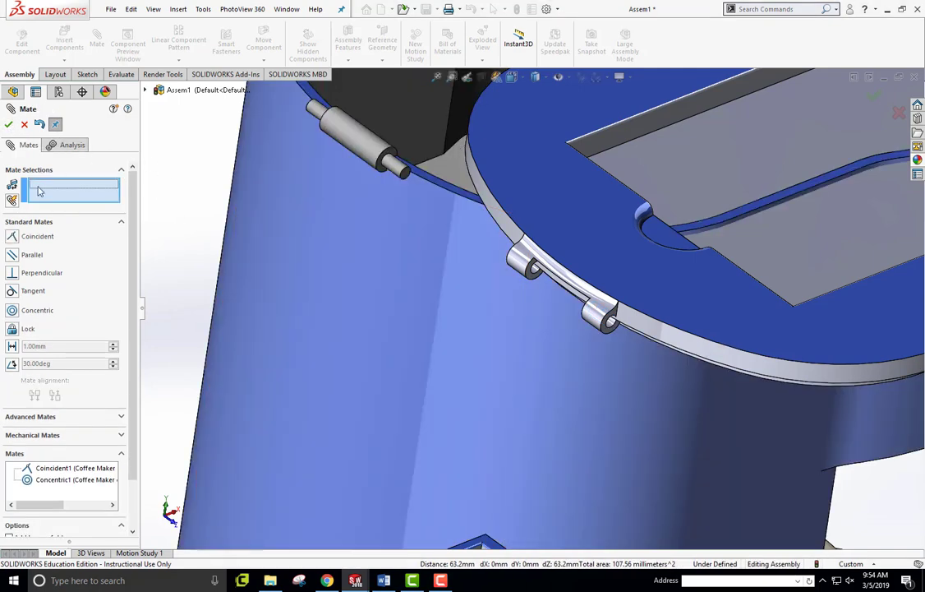
# Add a coincident mate between the lid knuckle's inner side face and the matching end face of the coffee maker's hinge barrel.
pyautogui.click(531, 273)
pyautogui.moveTo(298, 243); pyautogui.dragTo(411, 265, button='middle')
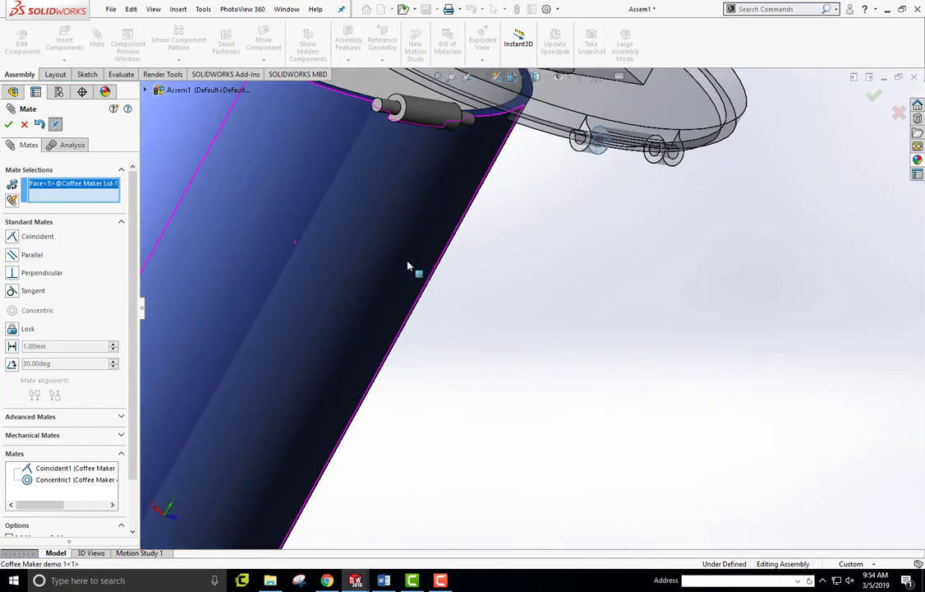
pyautogui.click(458, 149)
pyautogui.click(617, 140)
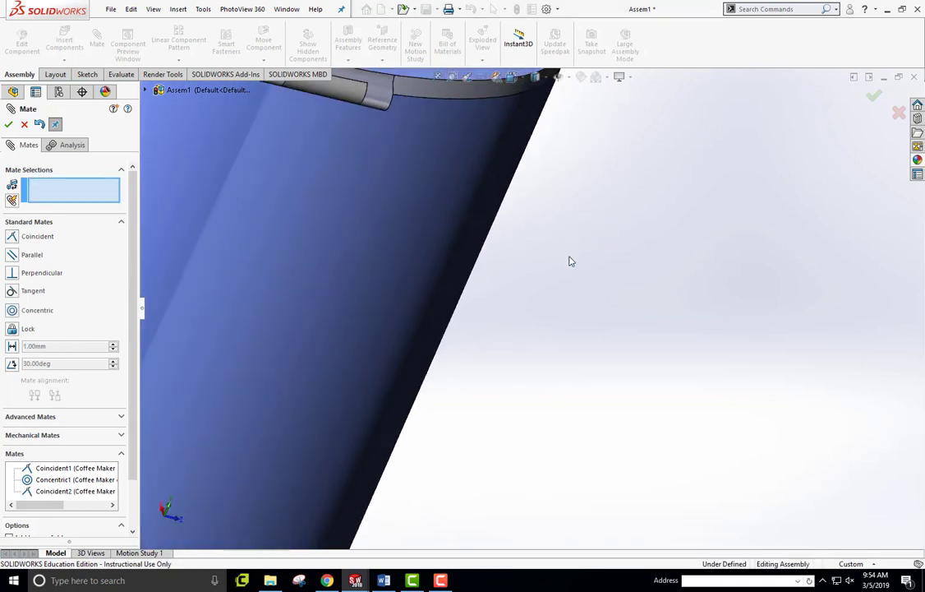
# Swing the lid about its hinge until it sits almost closed over the coffee maker's upper opening.
pyautogui.press('f')
pyautogui.moveTo(640, 282); pyautogui.dragTo(586, 236, button='middle')
pyautogui.moveTo(618, 265); pyautogui.dragTo(620, 241)
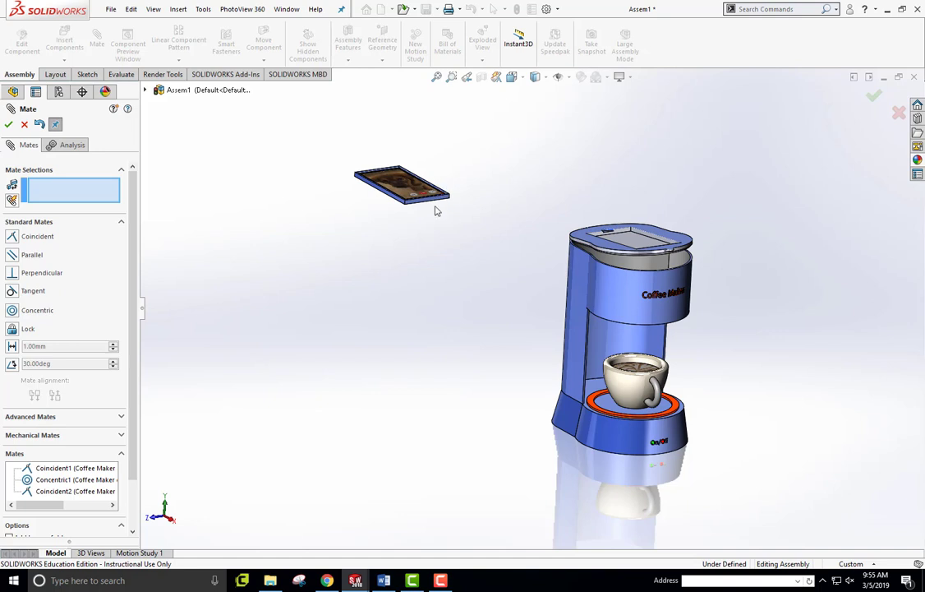
# Add a coincident mate between the phone's lower front edge and the front edge of the lid's rectangular recess.
pyautogui.scroll(-4, 427, 224)
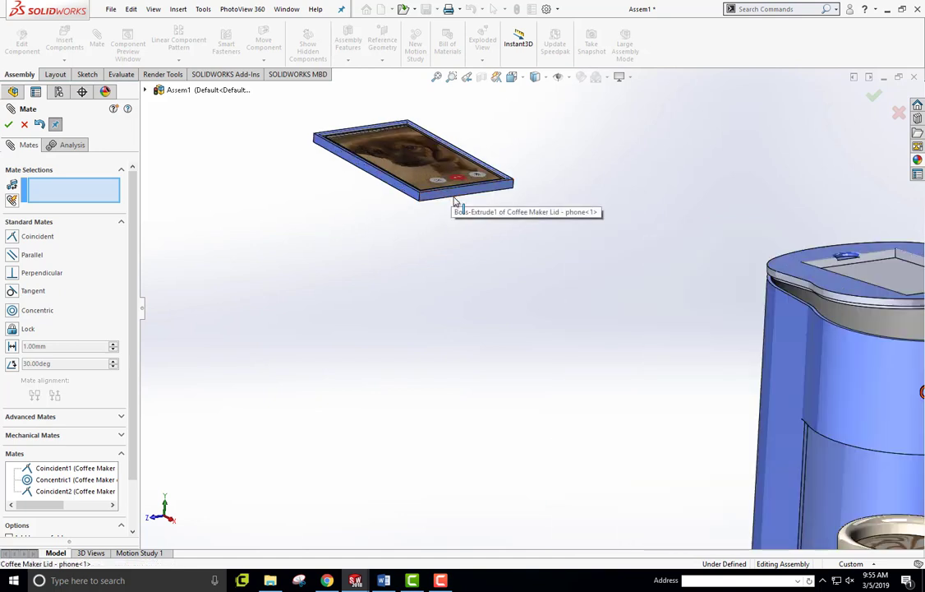
pyautogui.click(455, 199)
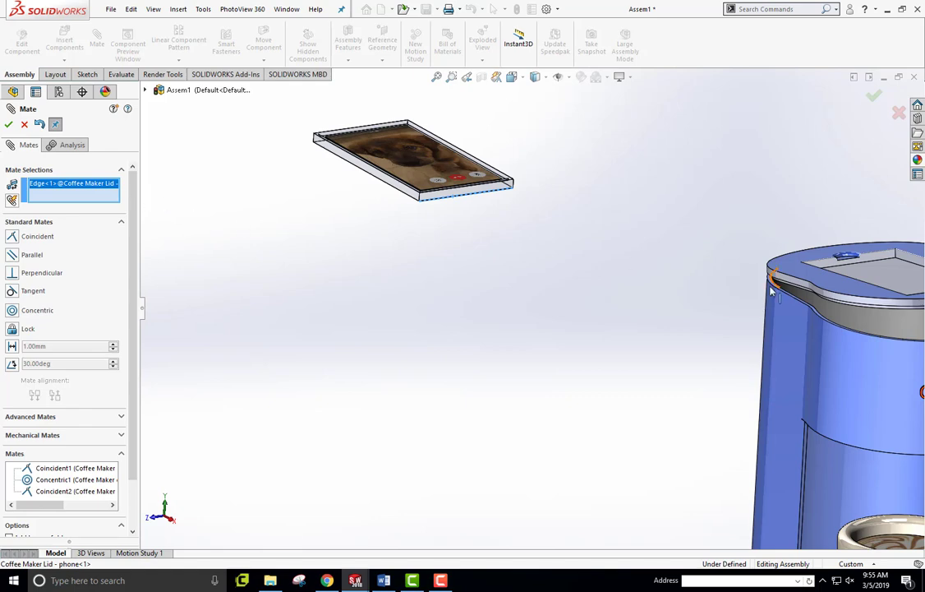
pyautogui.scroll(2, 858, 295)
pyautogui.scroll(-4, 798, 304)
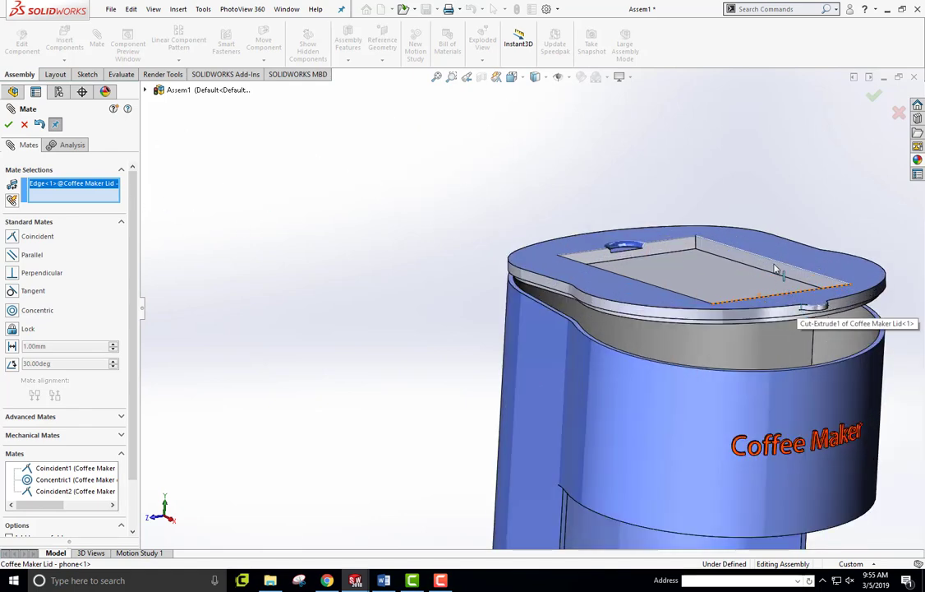
pyautogui.moveTo(776, 270); pyautogui.dragTo(776, 327, button='middle')
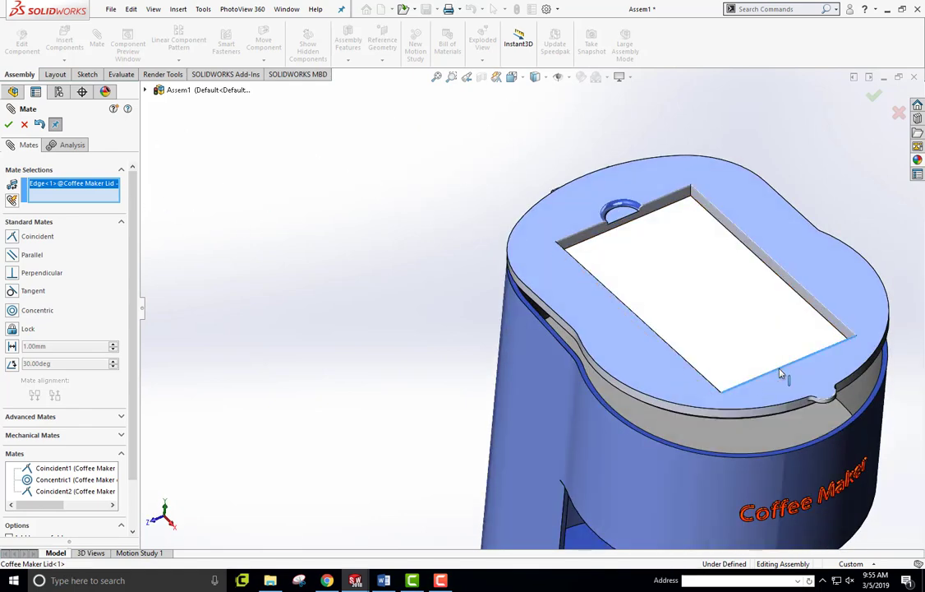
pyautogui.click(782, 375)
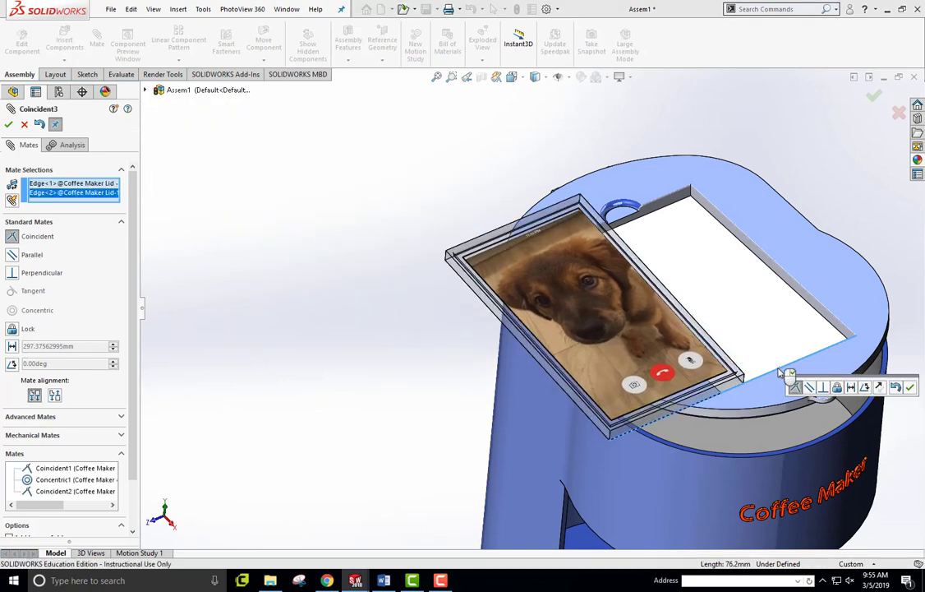
pyautogui.click(912, 388)
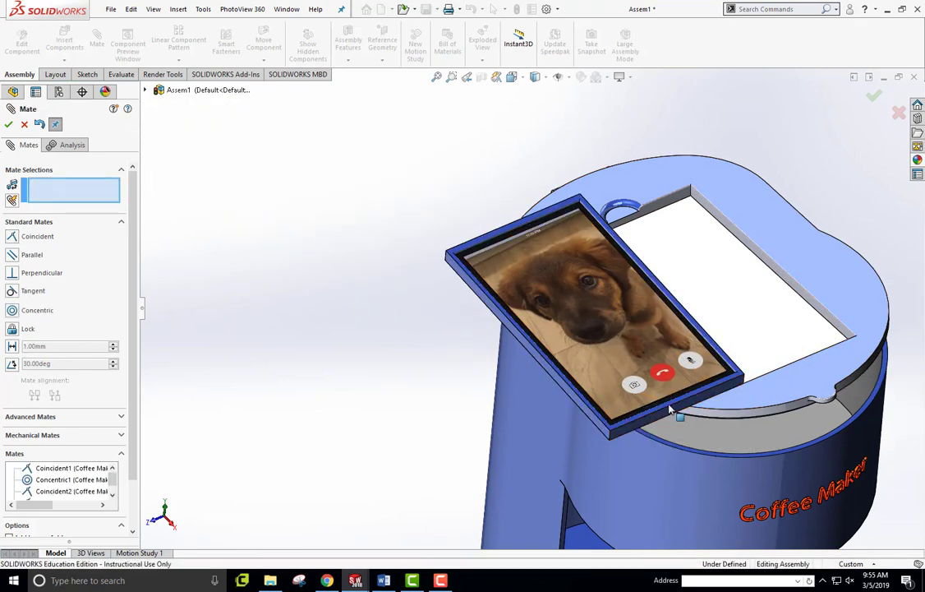
# Test the phone's movement against the lid, finish mating, and fix the coffee maker lid in place.
pyautogui.moveTo(670, 408); pyautogui.dragTo(674, 284)
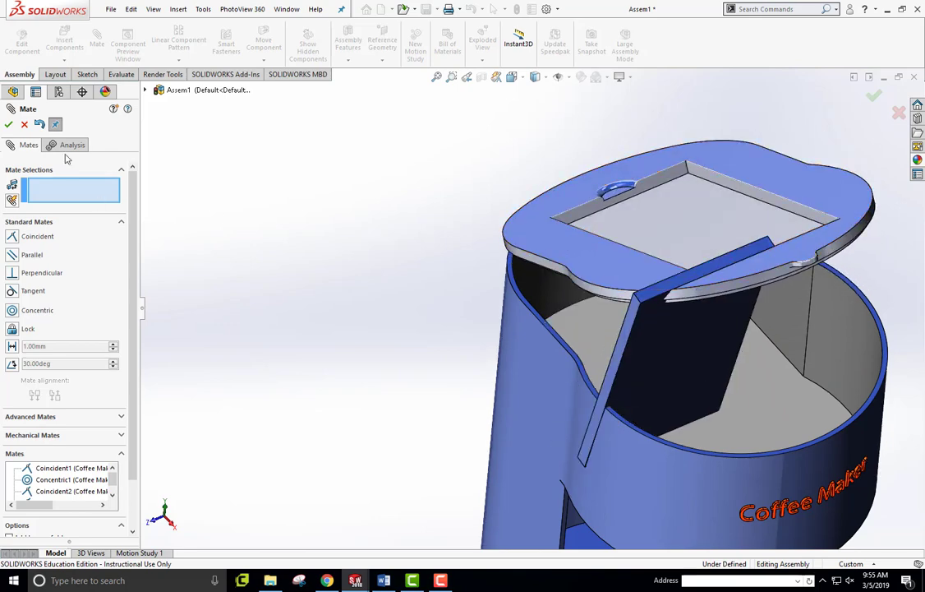
pyautogui.click(9, 123)
pyautogui.rightClick(541, 244)
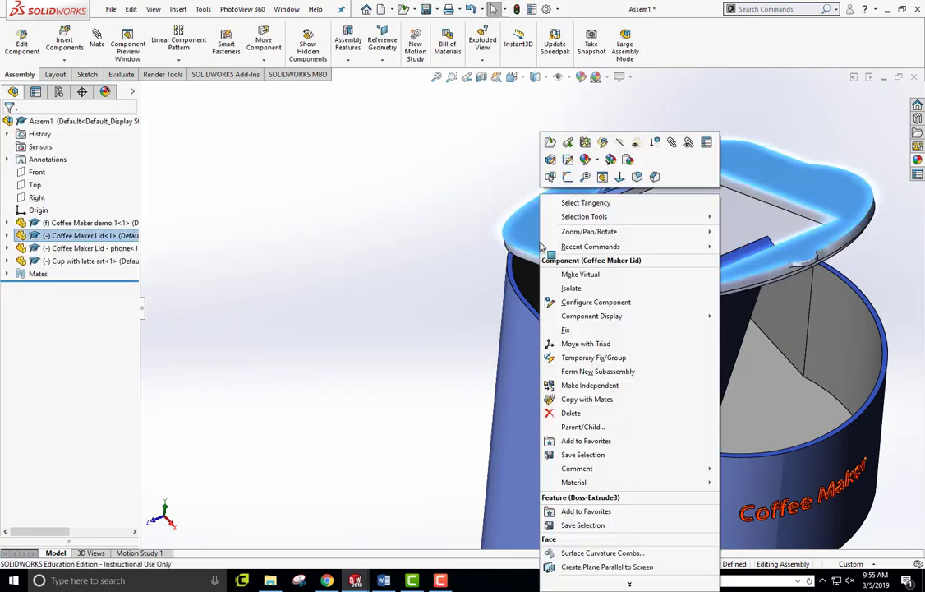
pyautogui.click(565, 330)
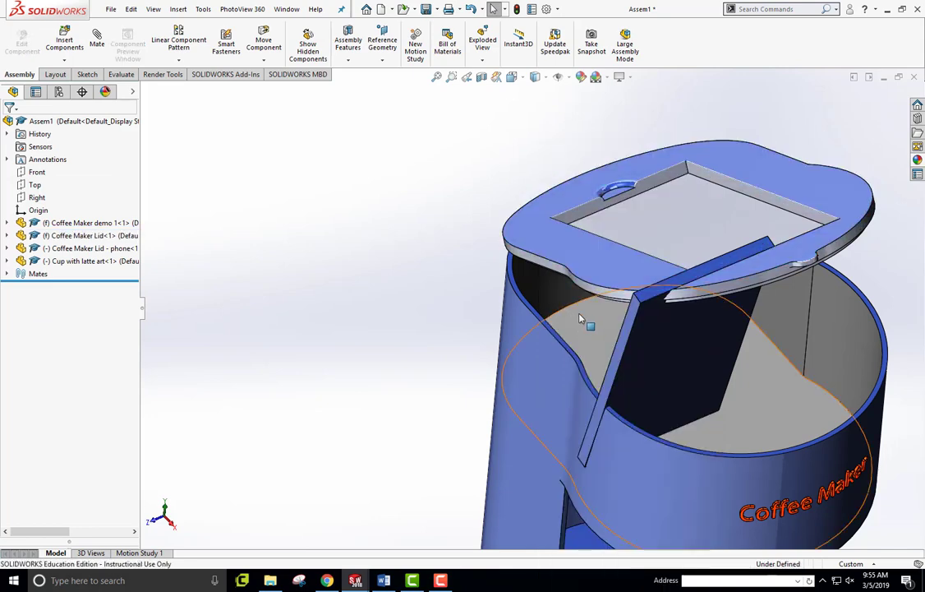
# Swing the phone about its mated edge from beneath the lid until it leans above the lid's upper face.
pyautogui.click(615, 331)
pyautogui.moveTo(614, 331); pyautogui.dragTo(645, 177)
pyautogui.moveTo(645, 178); pyautogui.dragTo(510, 206, button='middle')
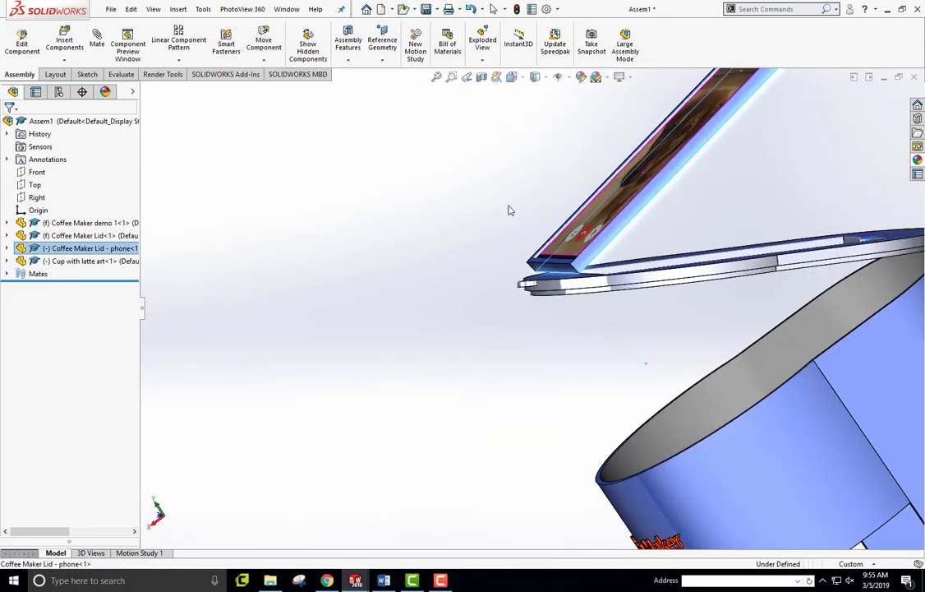
# Add a coincident mate between the phone's long side face and the matching side wall of the lid's recess.
pyautogui.click(257, 156)
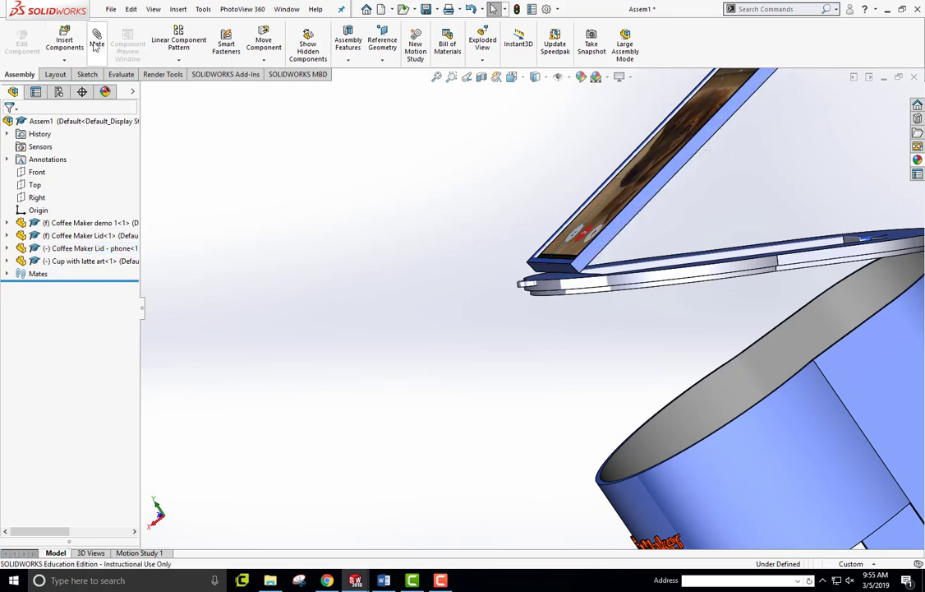
pyautogui.click(619, 242)
pyautogui.moveTo(619, 242); pyautogui.dragTo(746, 209, button='middle')
pyautogui.click(757, 216)
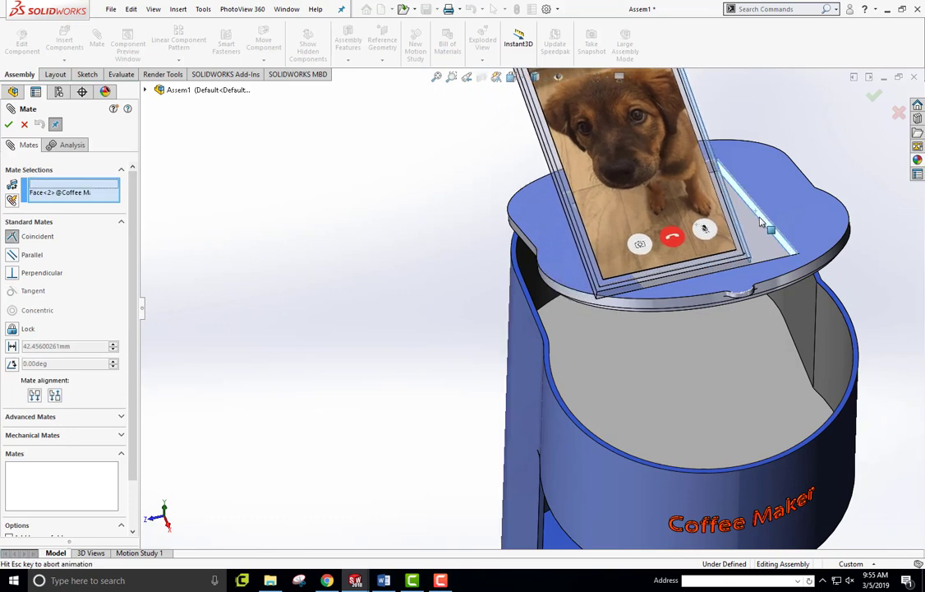
pyautogui.click(890, 210)
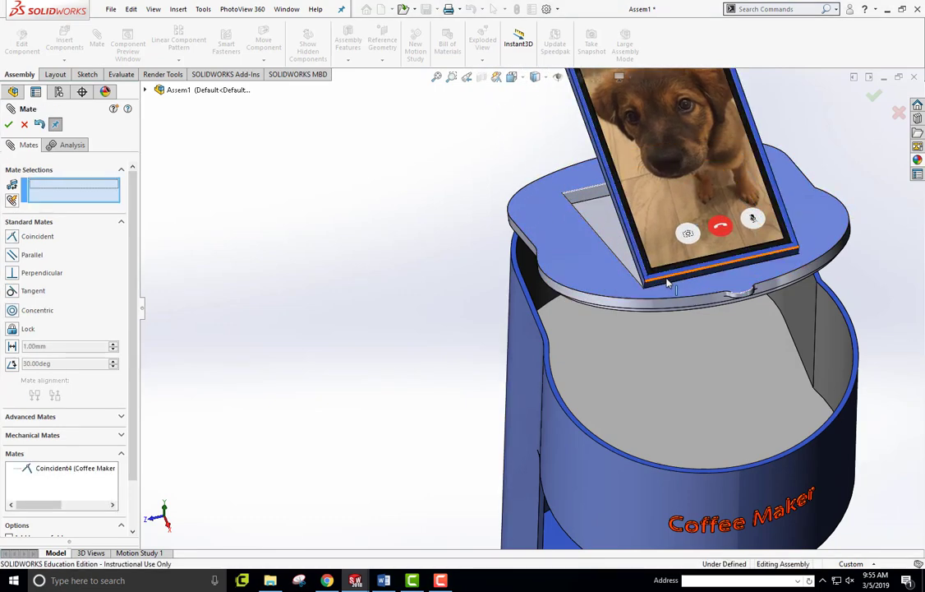
pyautogui.scroll(2, 643, 282)
pyautogui.click(8, 124)
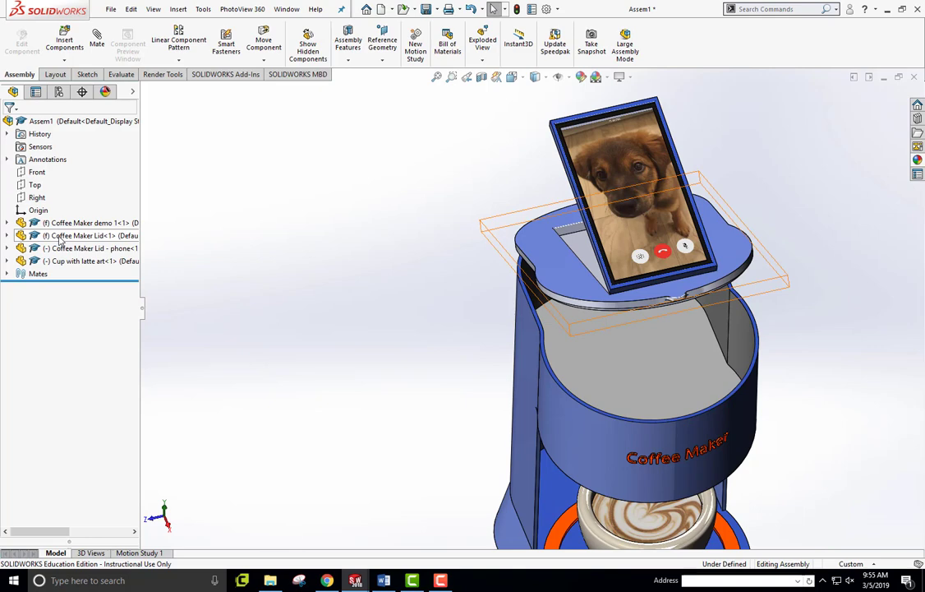
# Set the coffee maker lid to float and swing it slightly down toward the coffee maker's opening.
pyautogui.rightClick(59, 238)
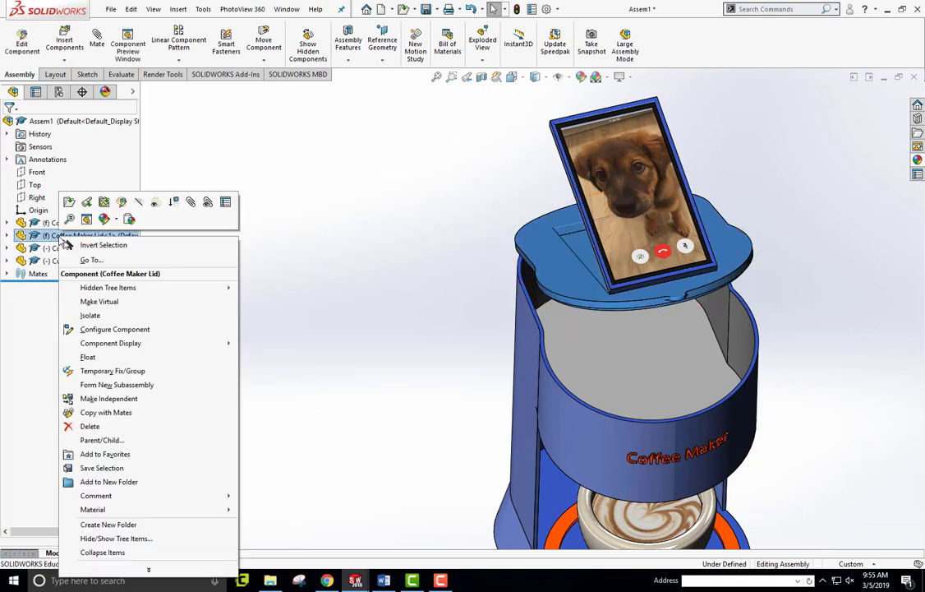
pyautogui.click(91, 357)
pyautogui.moveTo(567, 247); pyautogui.dragTo(580, 296)
pyautogui.moveTo(617, 182); pyautogui.dragTo(275, 226)
pyautogui.hotkey('ctrl', 'z')
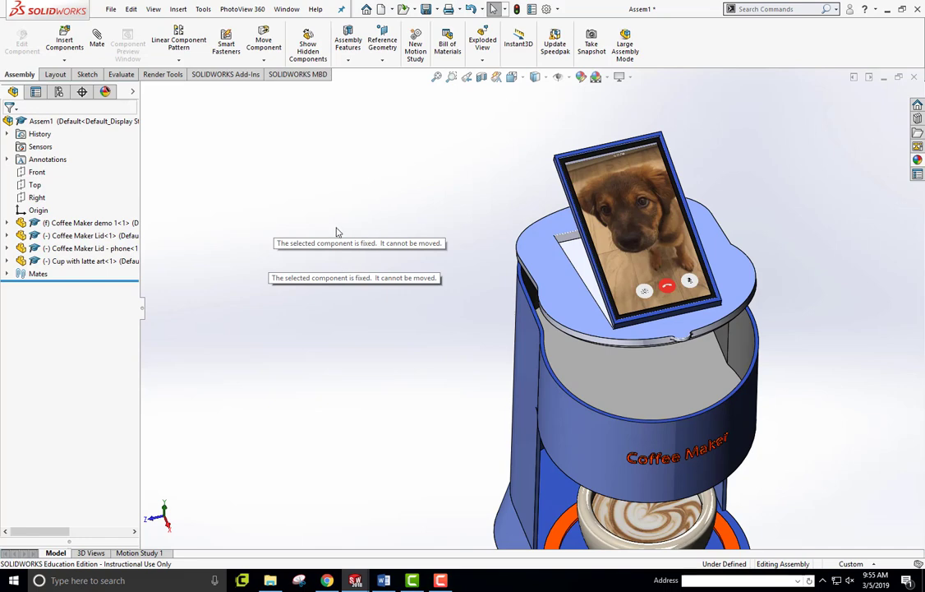
# Swing the phone about its mated edge until it stands nearly upright on the lid.
pyautogui.scroll(3, 532, 339)
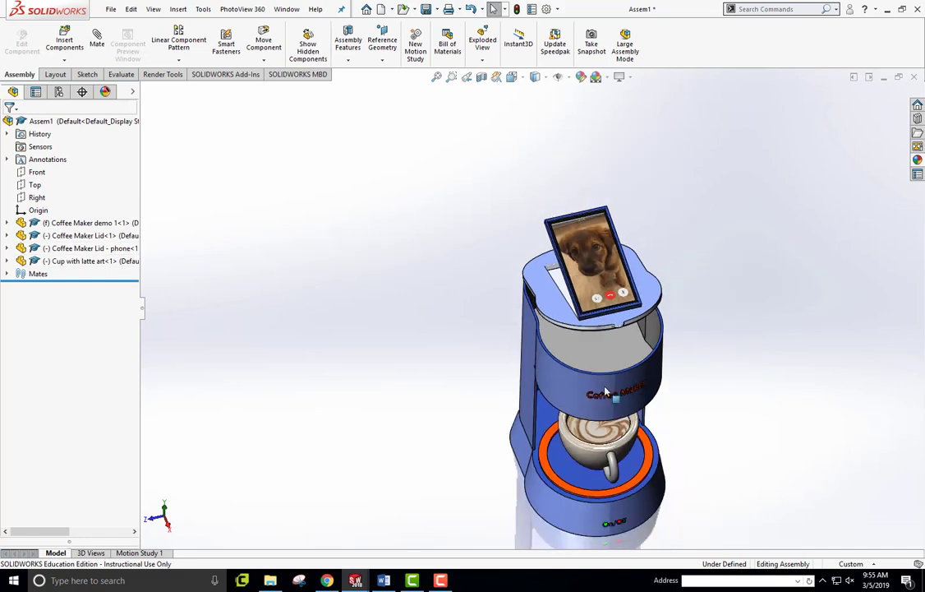
pyautogui.hotkey('ctrl', '7')
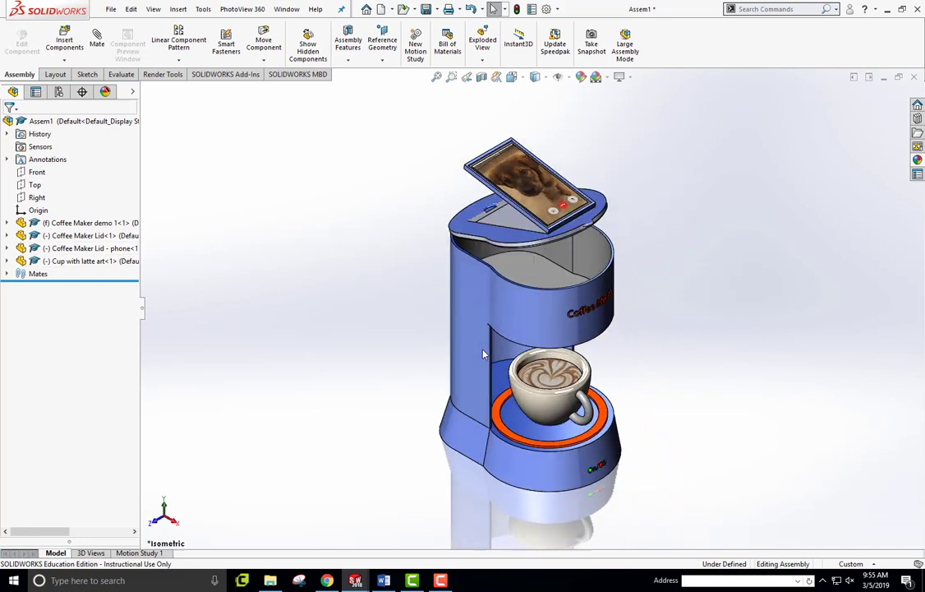
pyautogui.moveTo(621, 280); pyautogui.dragTo(606, 259, button='middle')
pyautogui.moveTo(475, 162); pyautogui.dragTo(506, 118)
pyautogui.press('Escape')
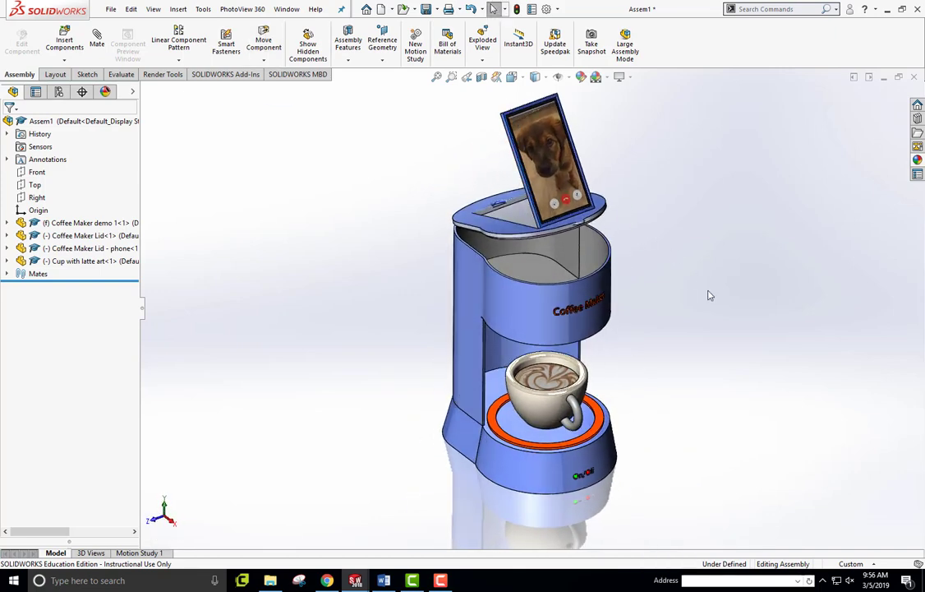